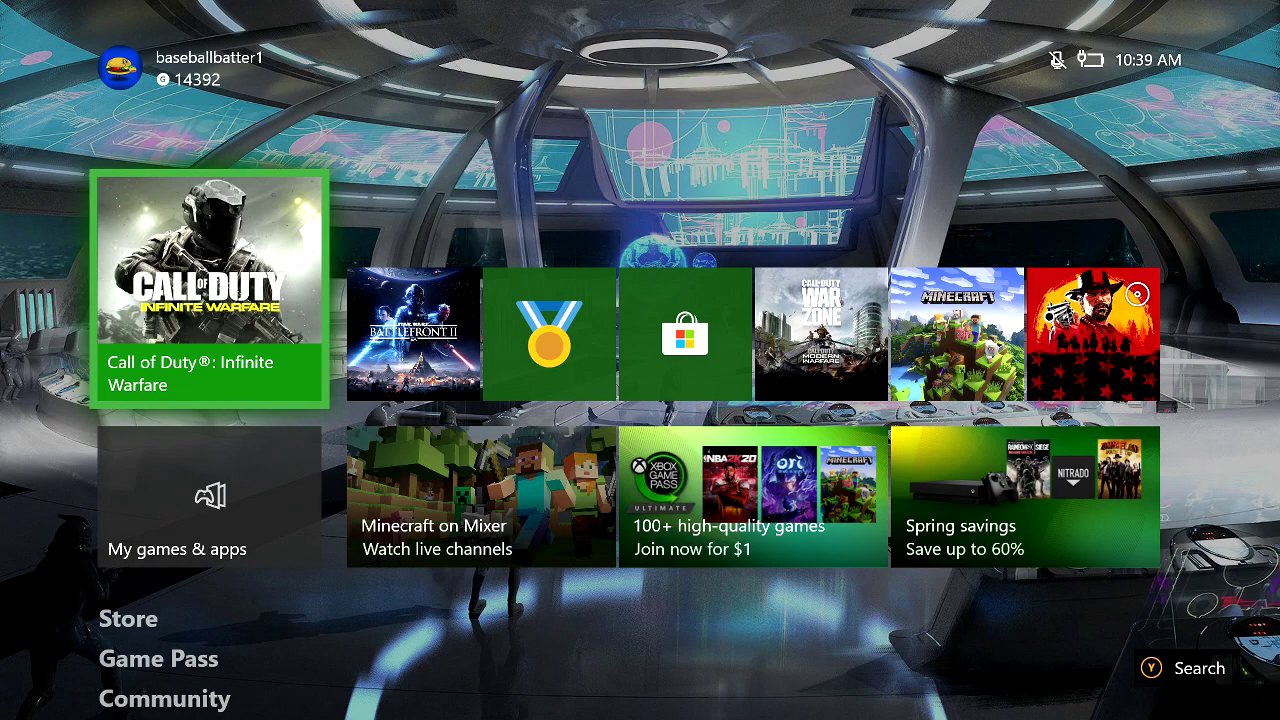
From the guide's System section, open Settings > General > TV & display options
key(super)
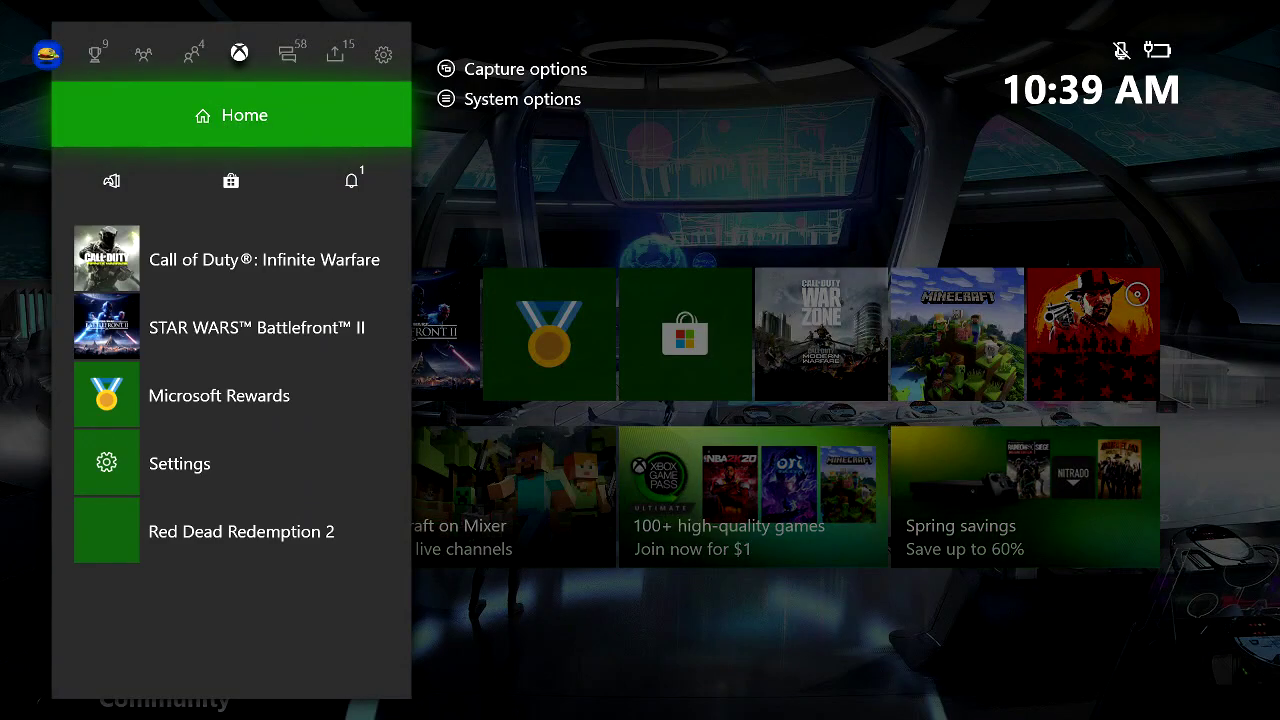
key(Right)
key(Right)
key(Right)
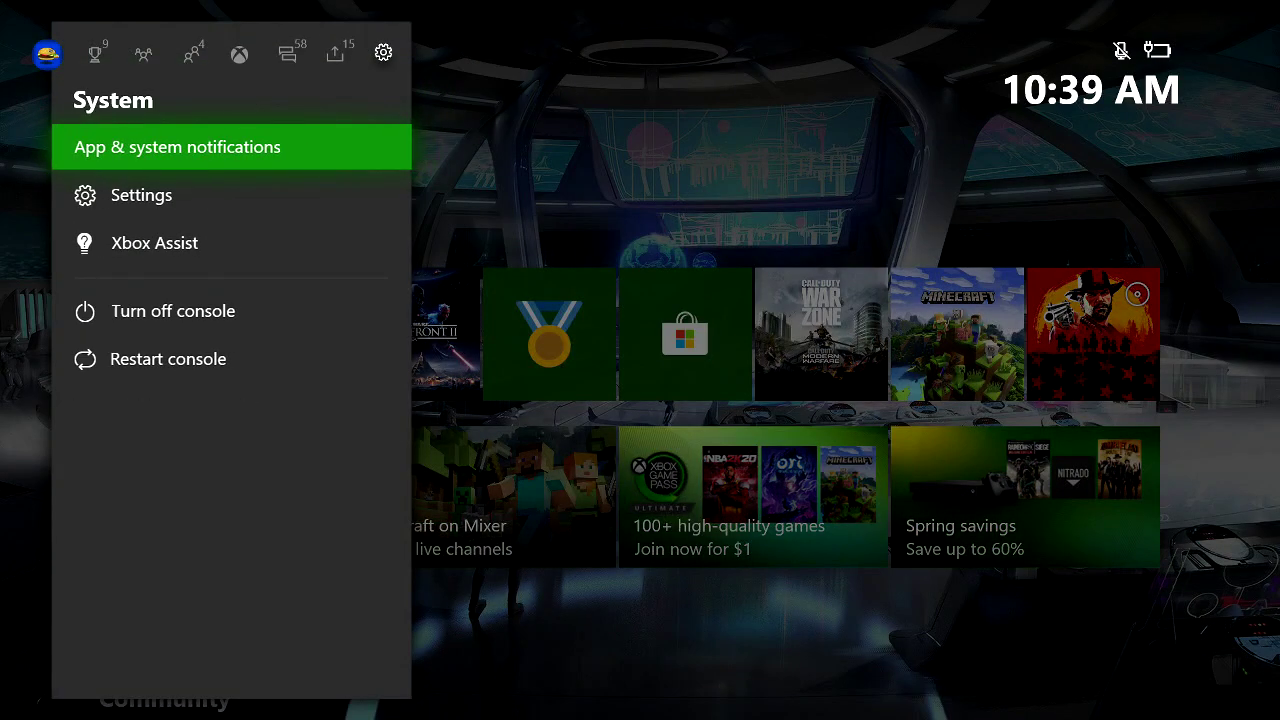
key(Down)
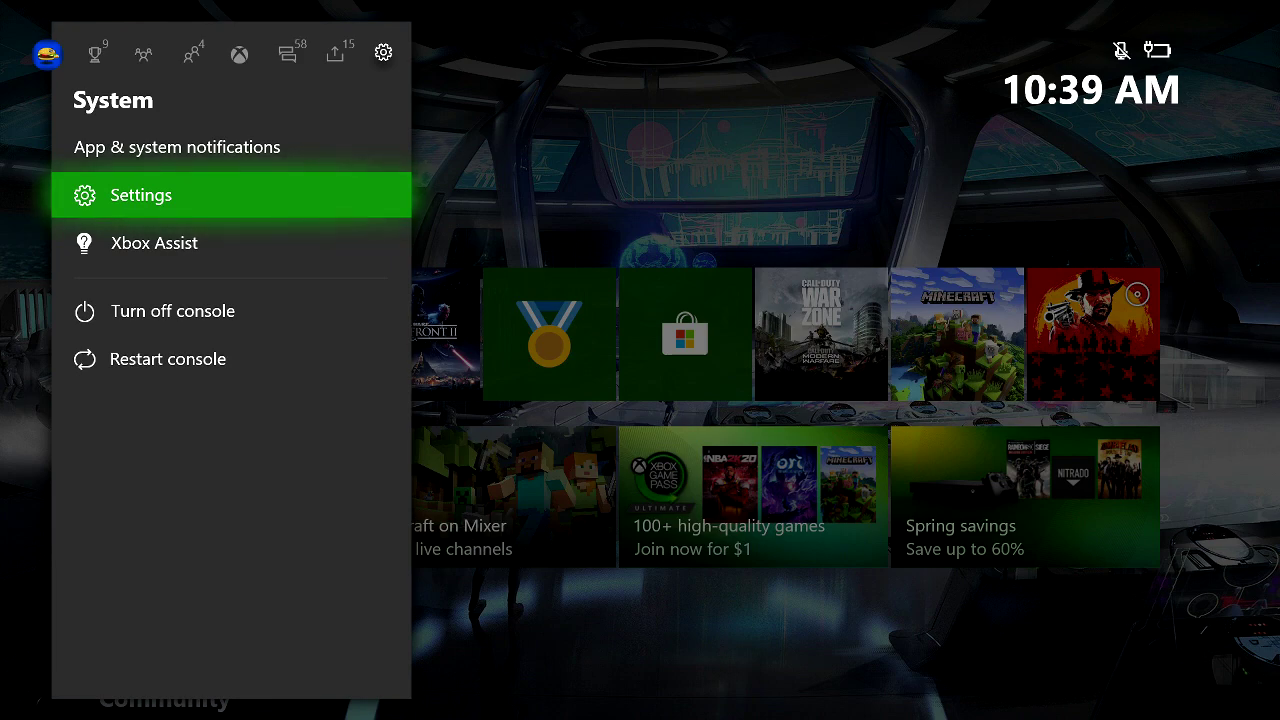
key(Return)
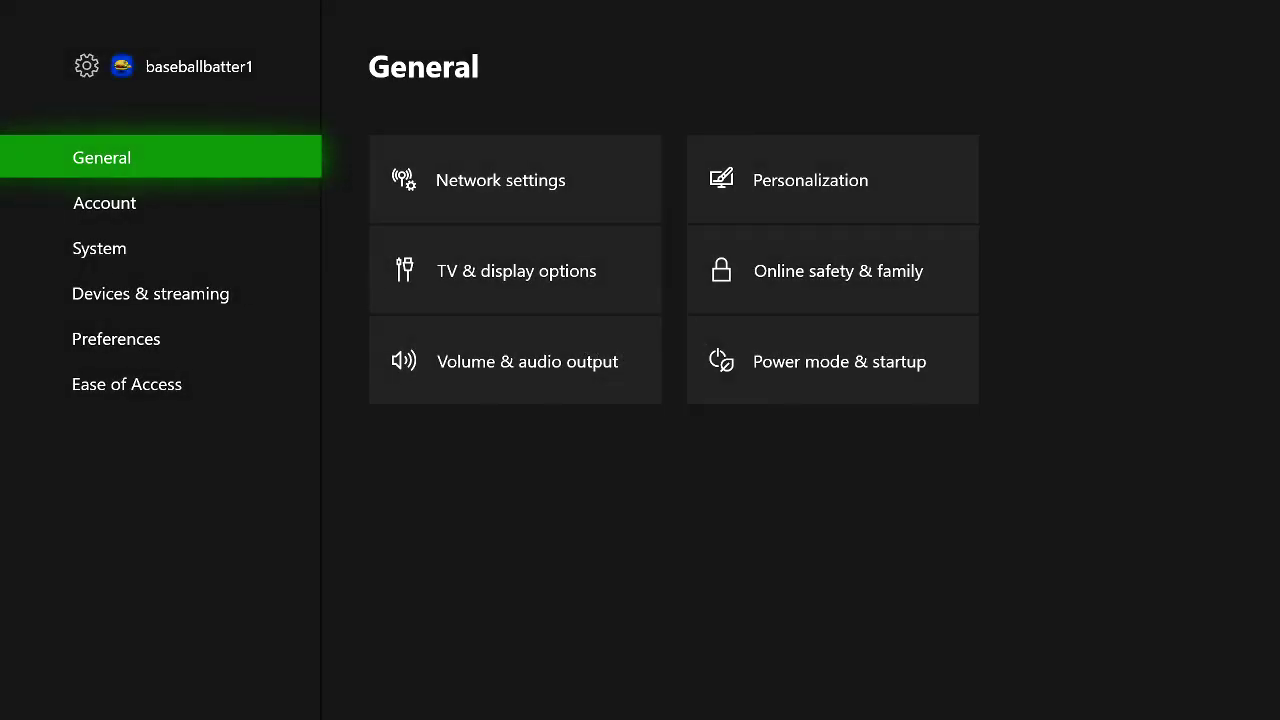
key(Right)
key(Down)
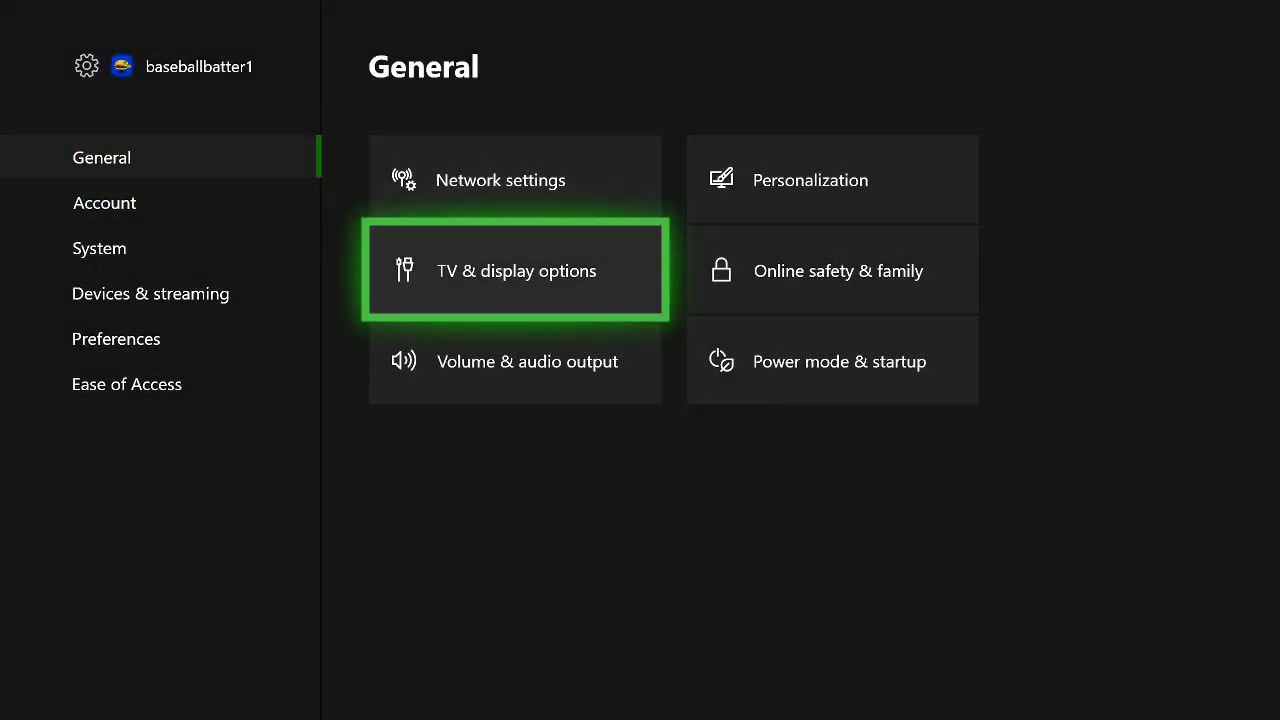
key(Return)
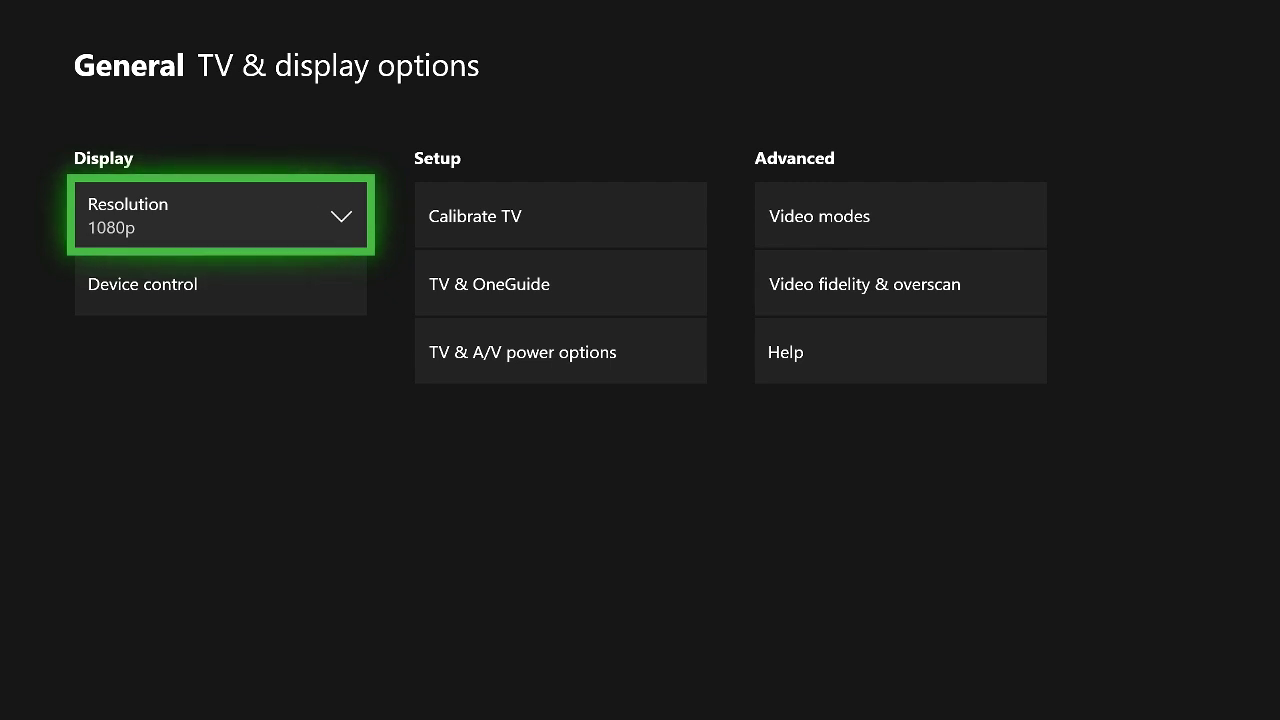
key(Down)
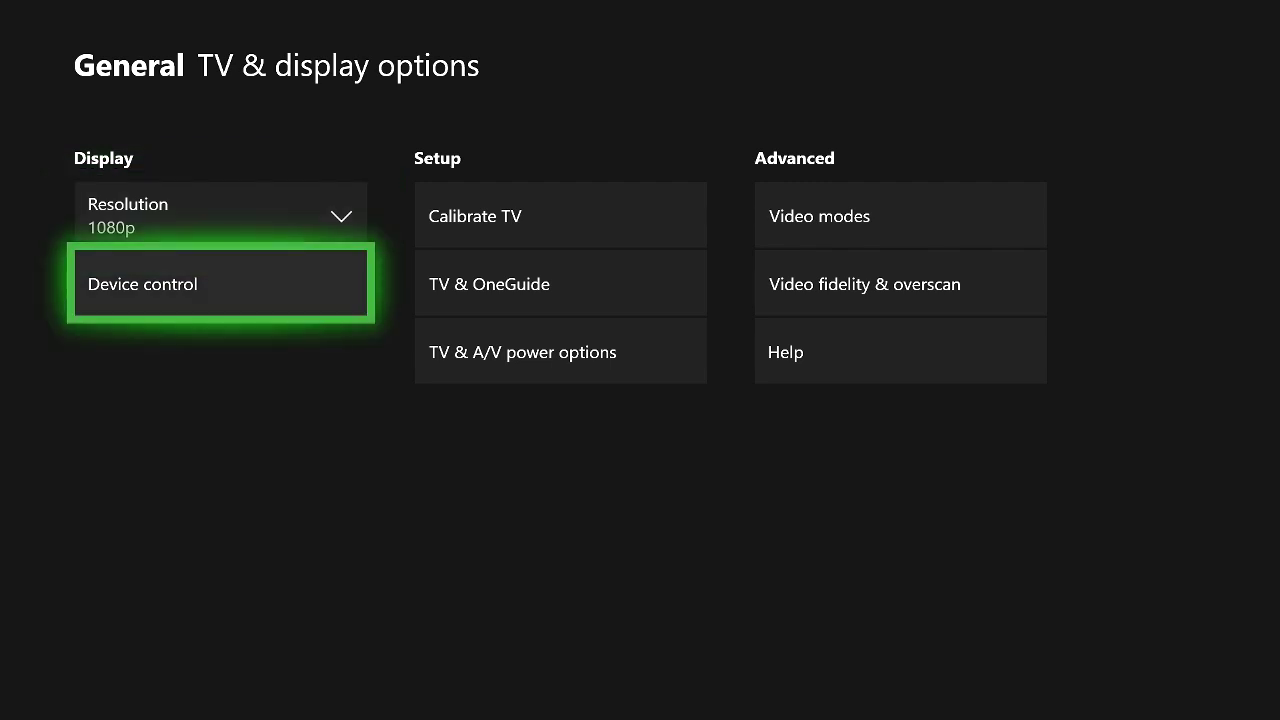
key(Up)
key(Return)
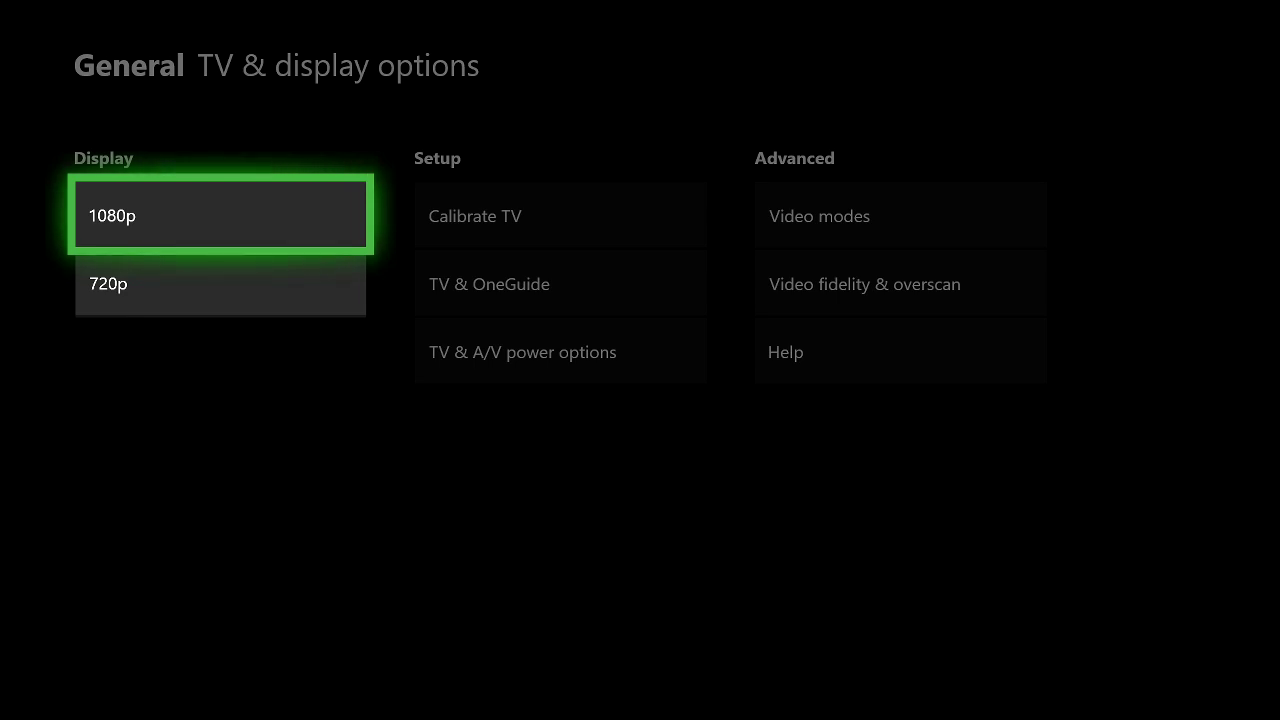
key(Down)
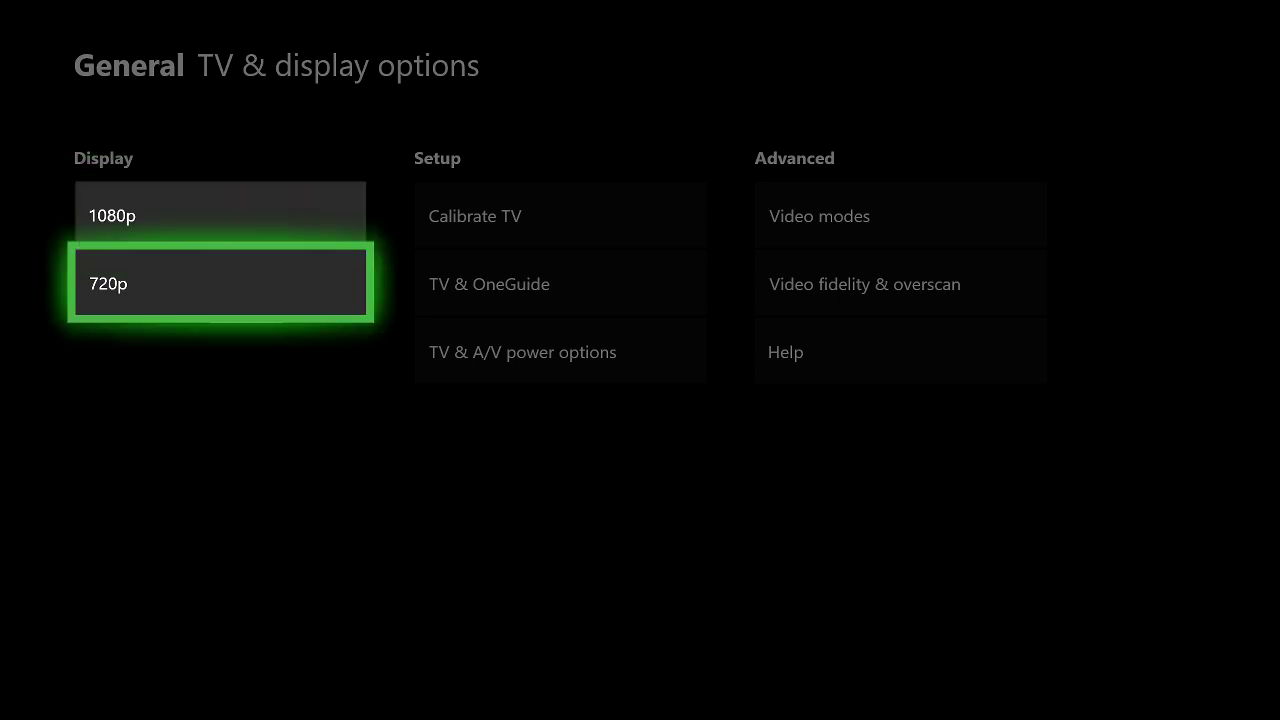
key(Up)
key(Down)
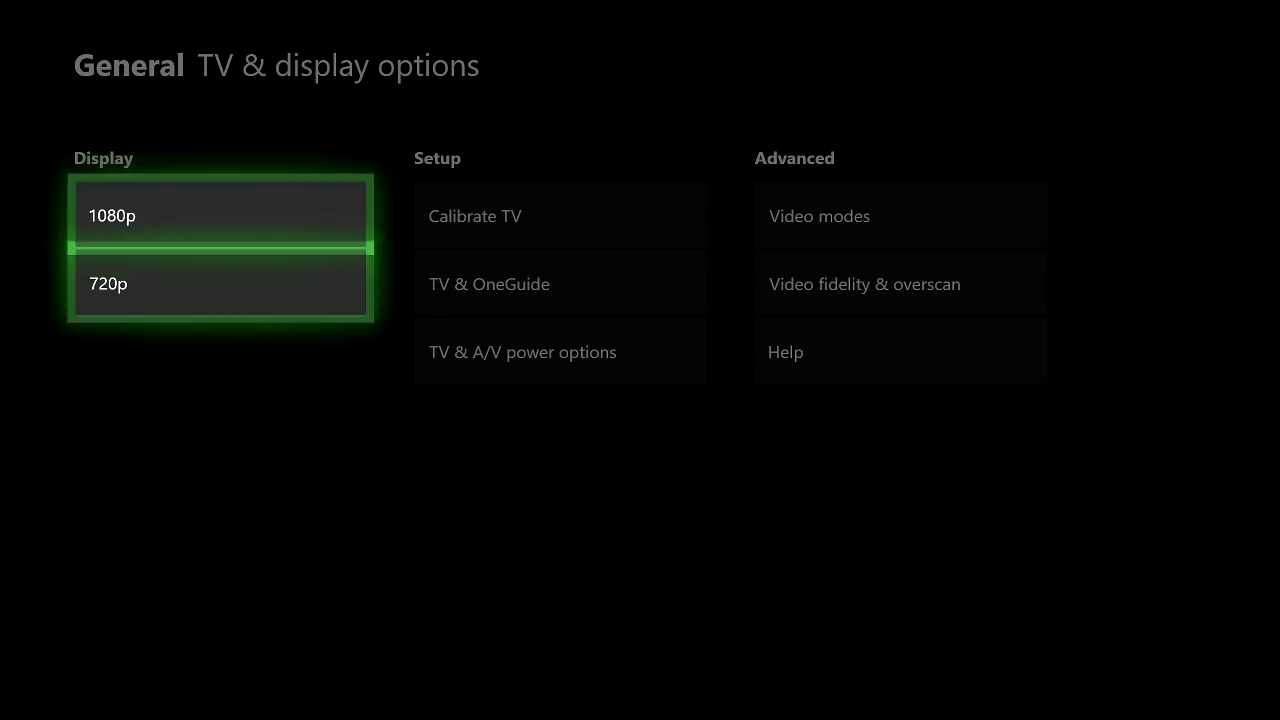
key(Up)
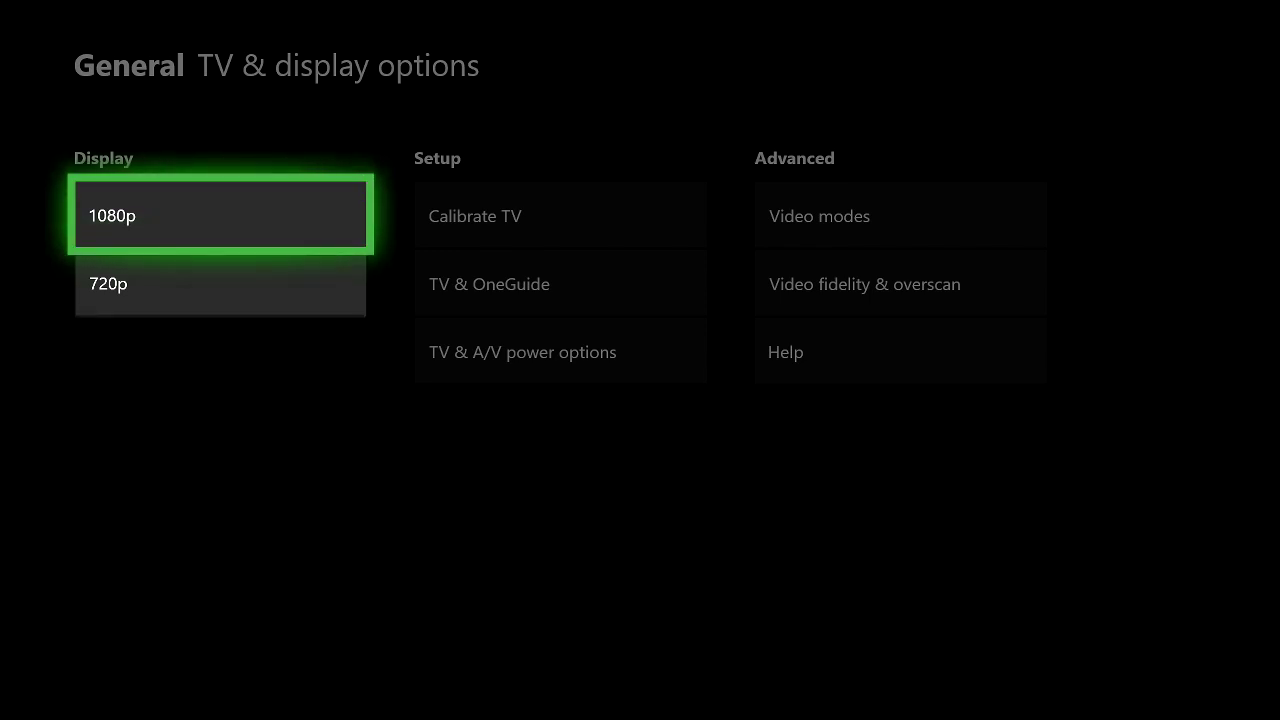
key(Return)
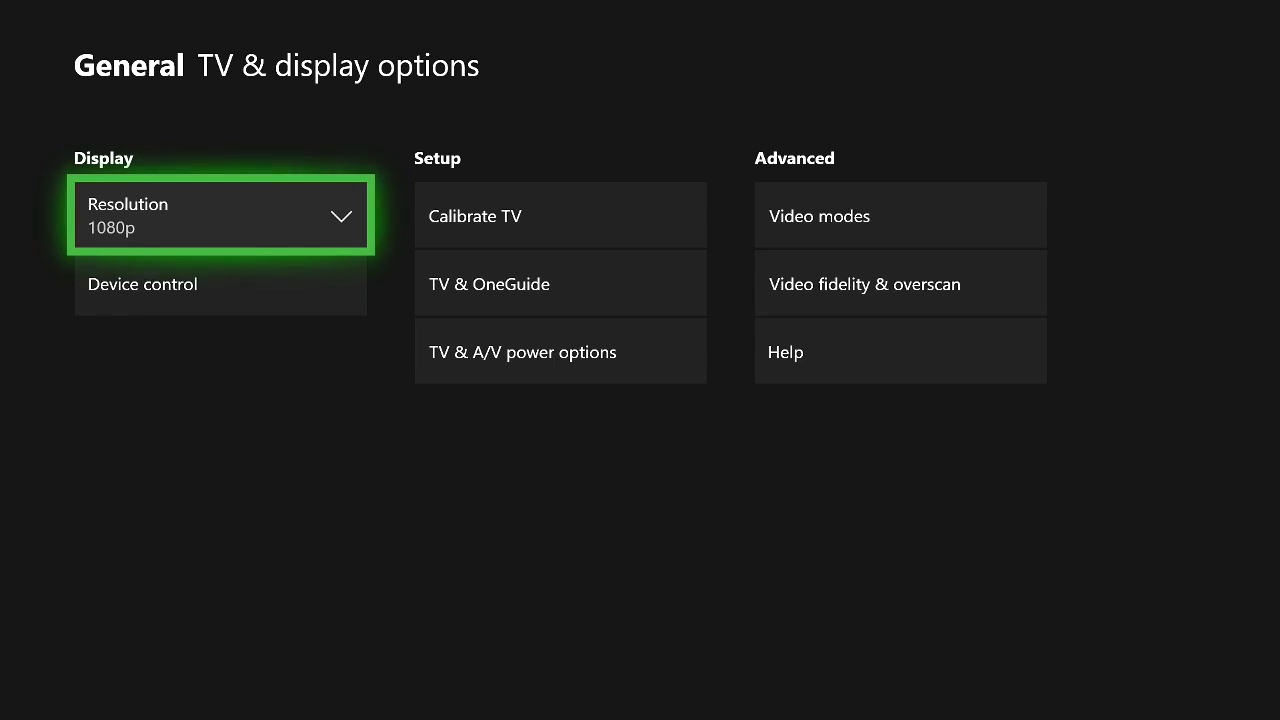
key(Down)
key(Right)
key(Left)
key(Up)
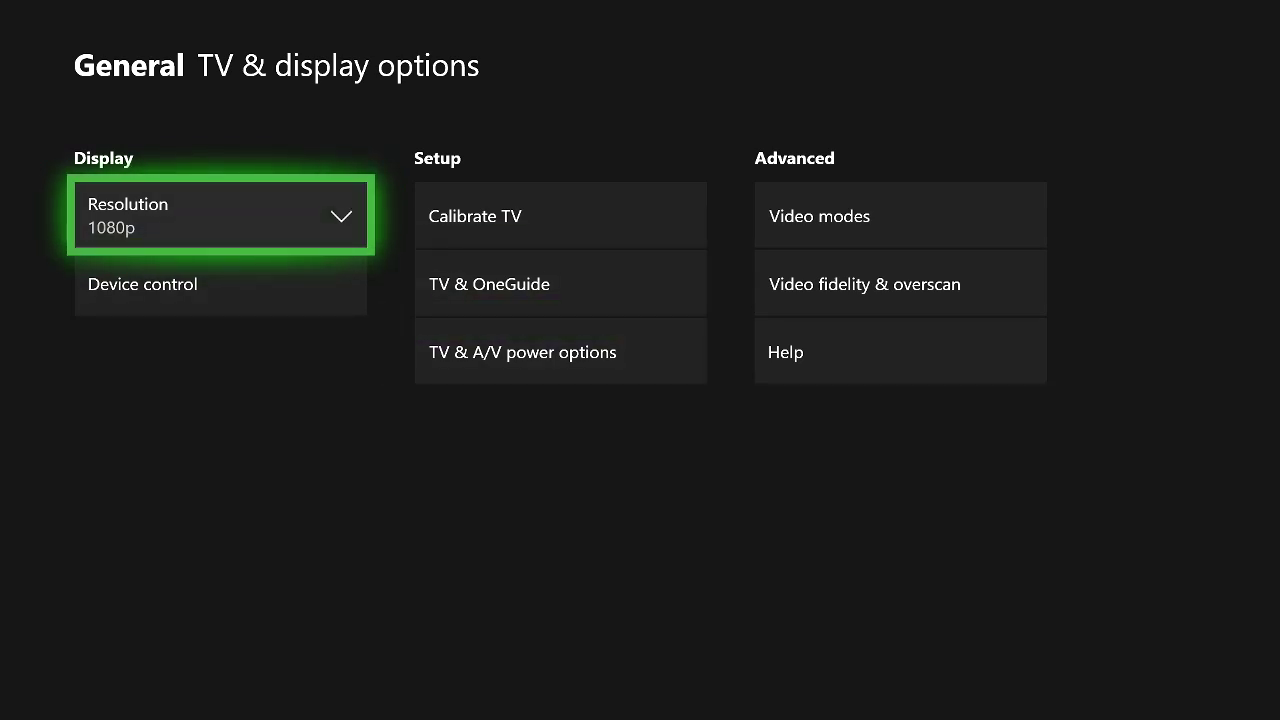
key(Right)
key(Down)
key(Up)
key(Down)
key(Down)
key(Up)
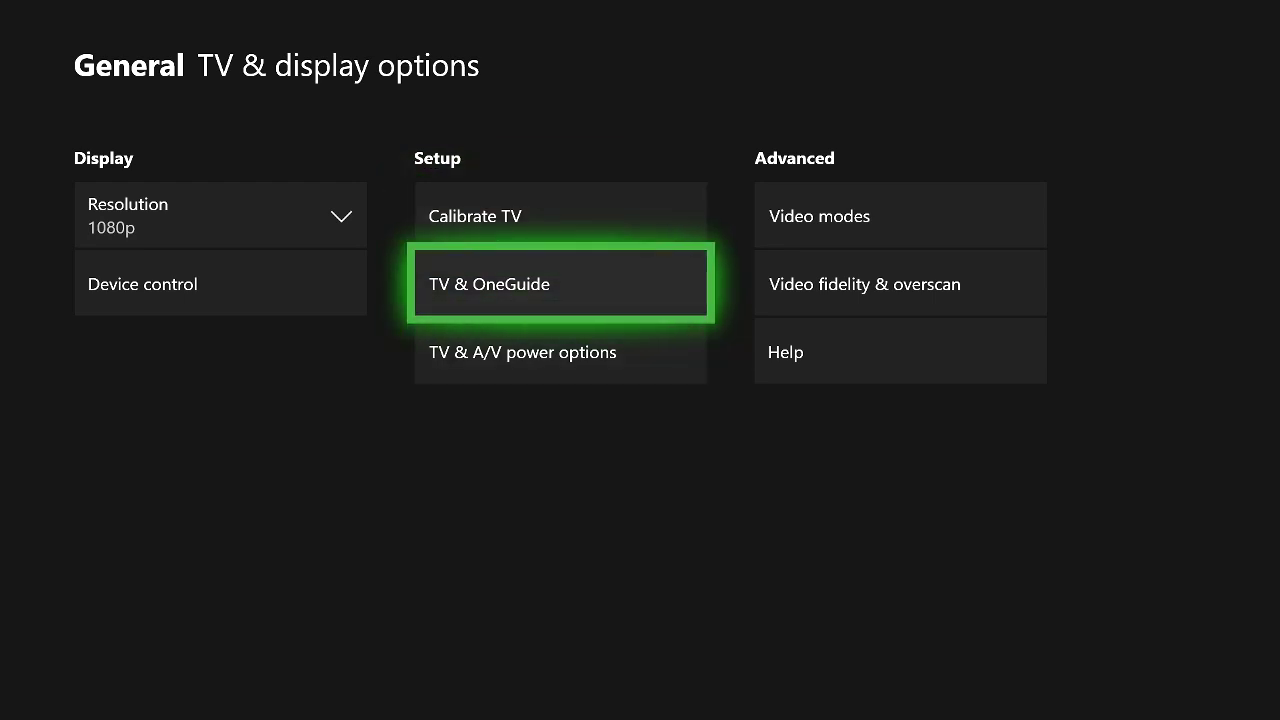
key(Left)
key(Up)
key(Down)
key(Up)
key(Right)
key(Down)
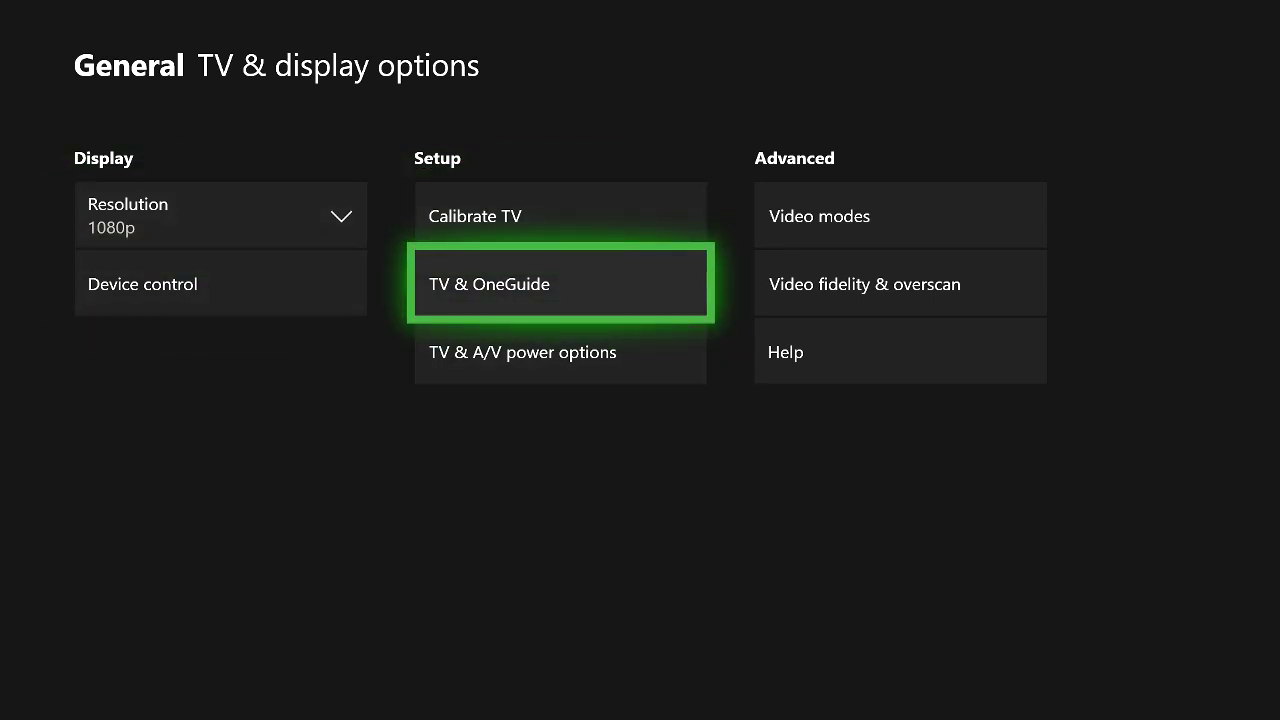
key(Up)
Step through Calibrate TV's recommended settings, aspect ratio & sharpness and brightness screens, then finish
key(Return)
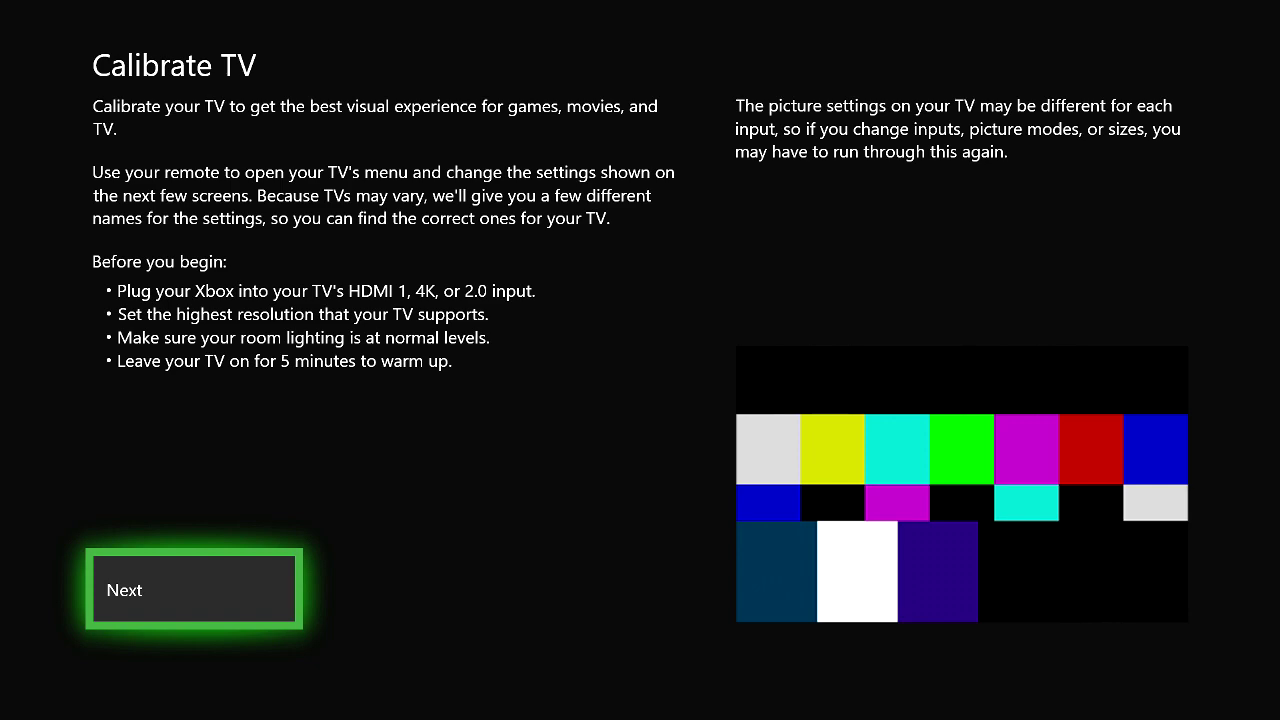
key(Return)
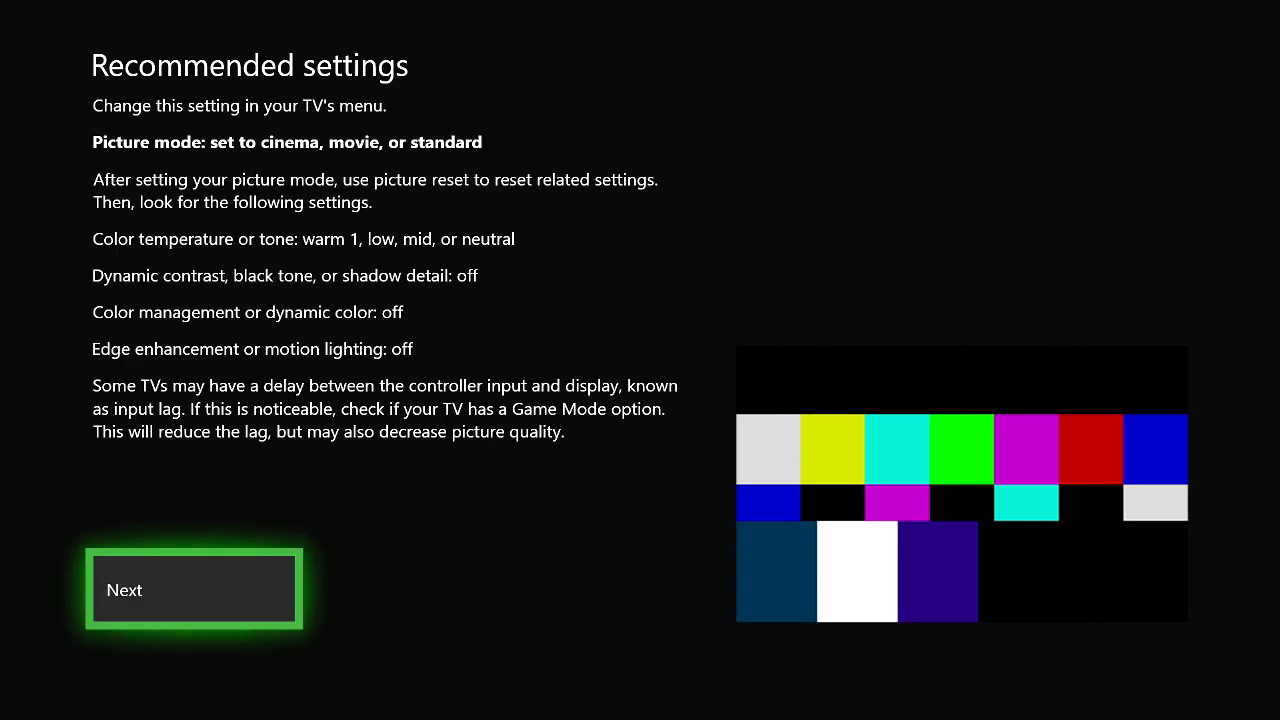
key(Return)
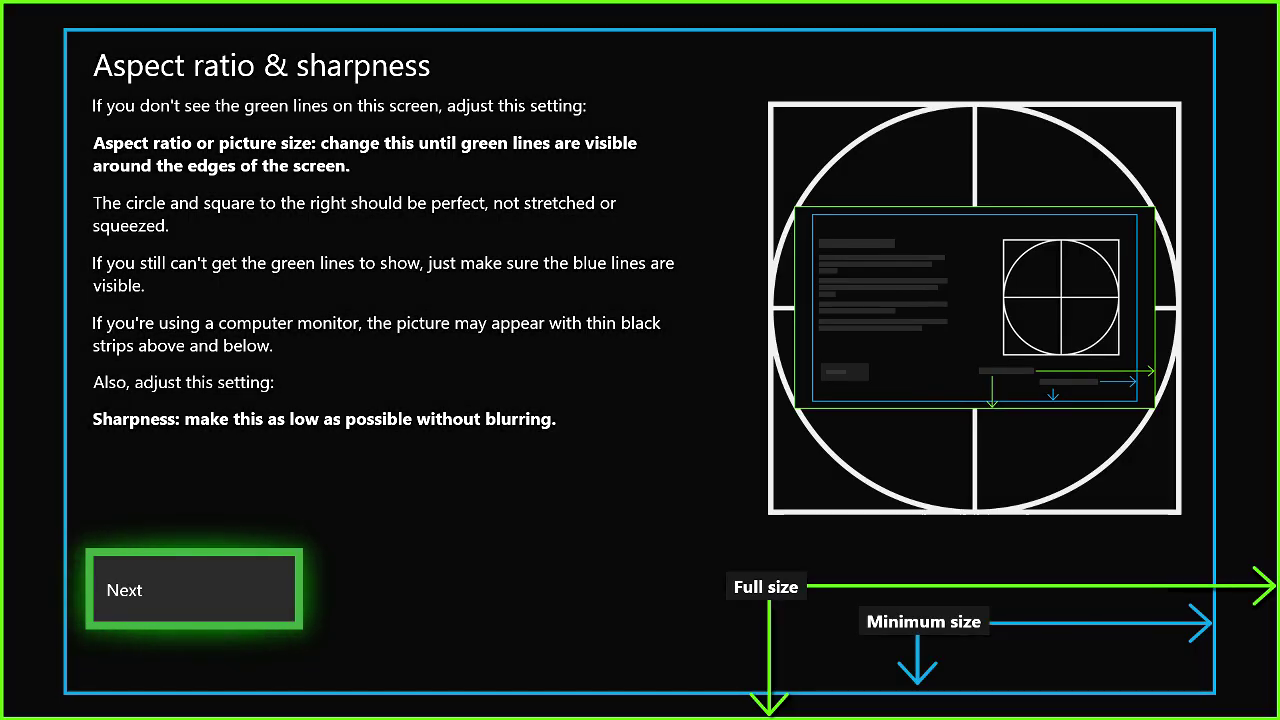
key(Return)
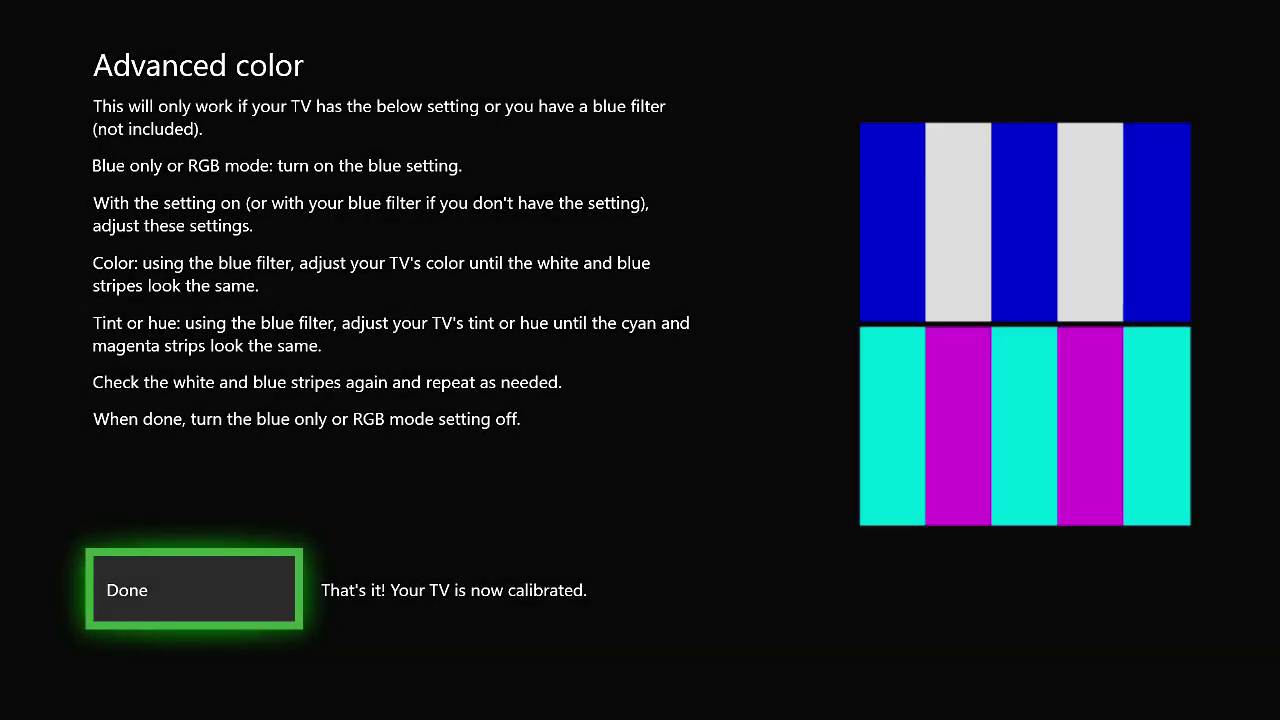
key(Return)
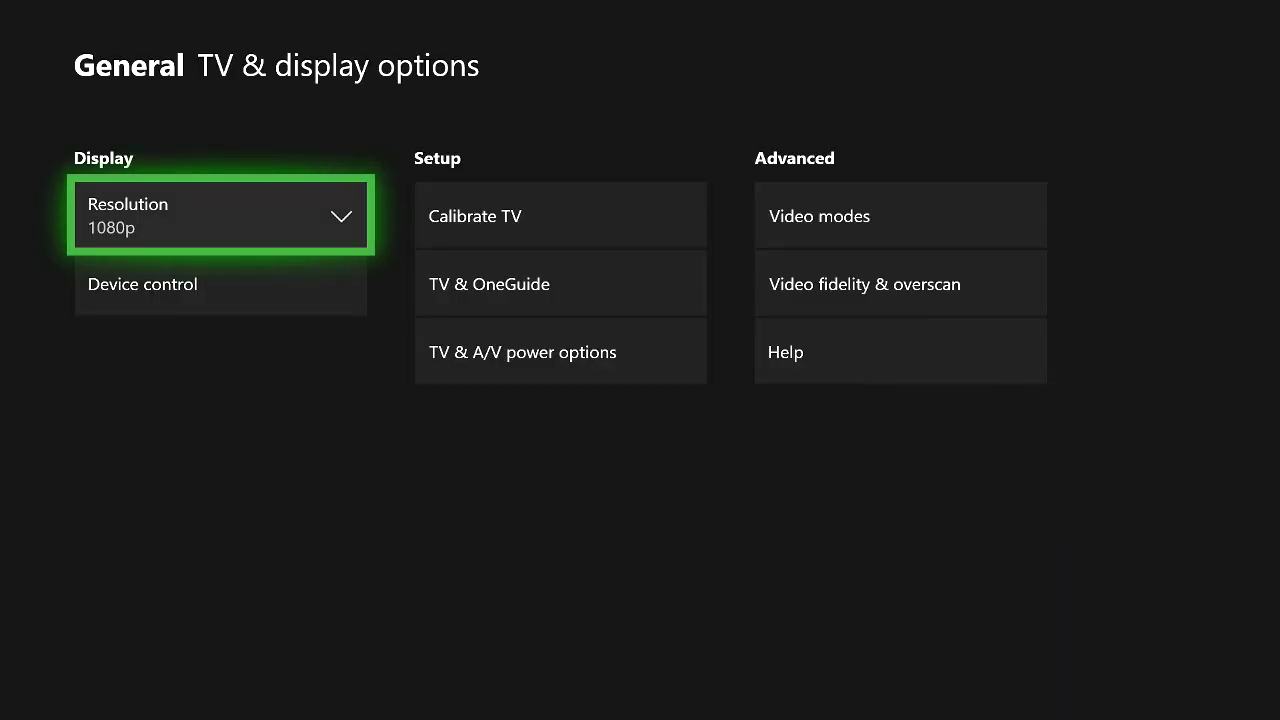
key(Right)
key(Down)
key(Down)
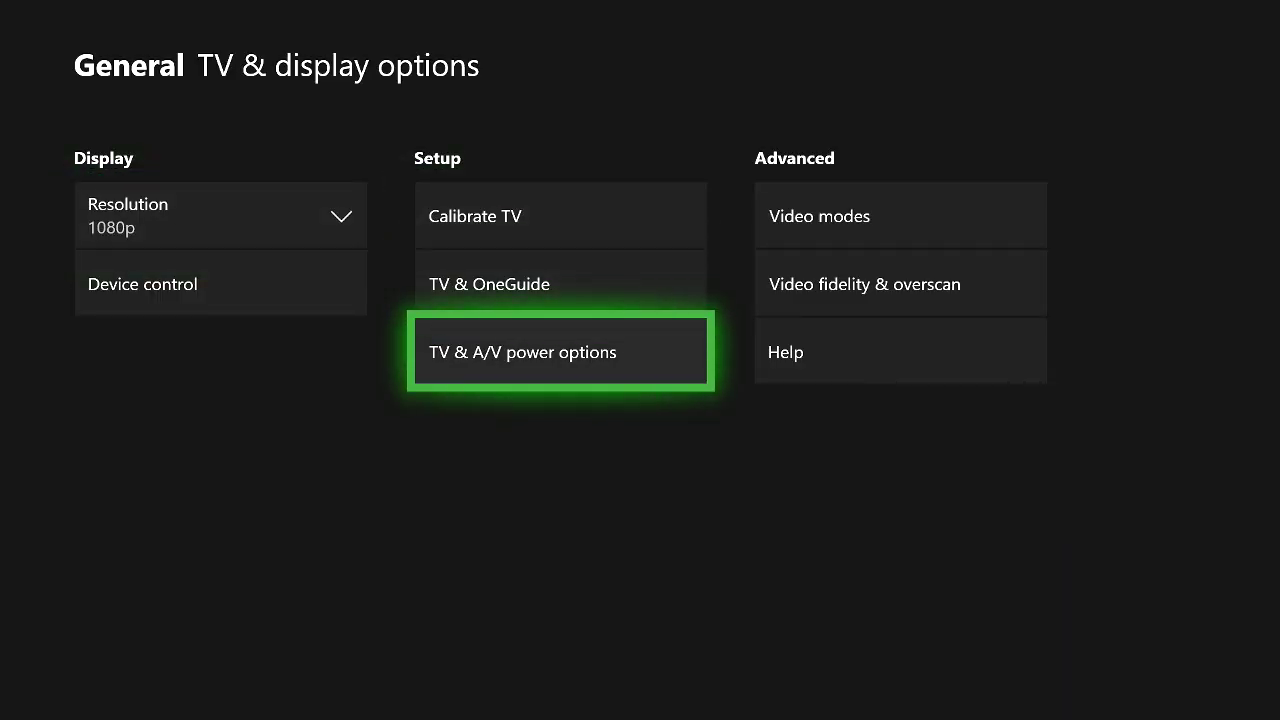
key(Up)
key(Right)
key(Up)
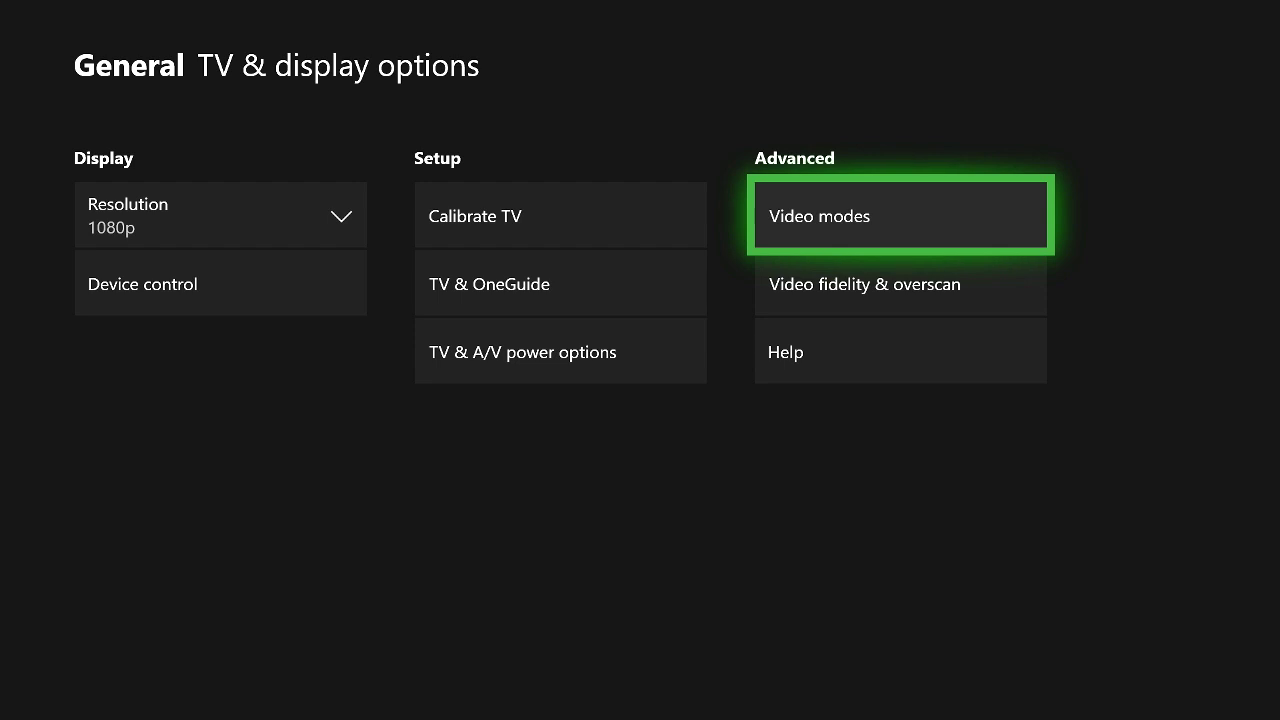
key(Return)
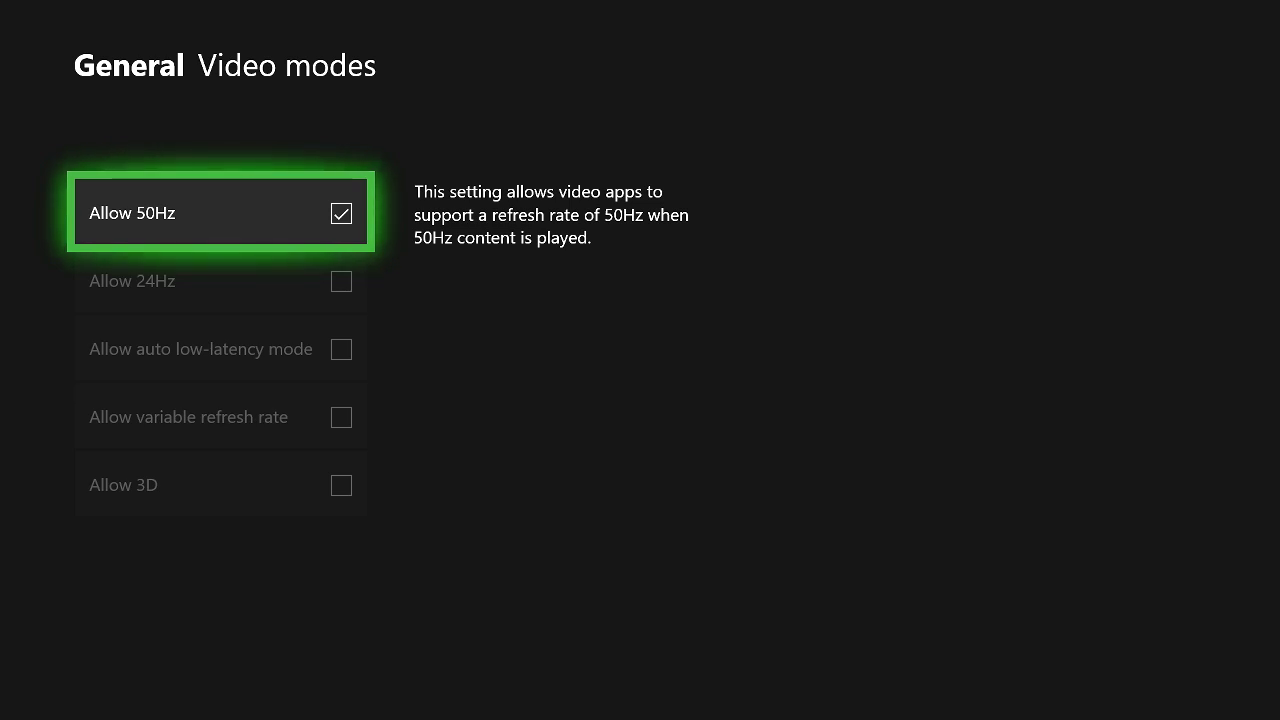
key(Escape)
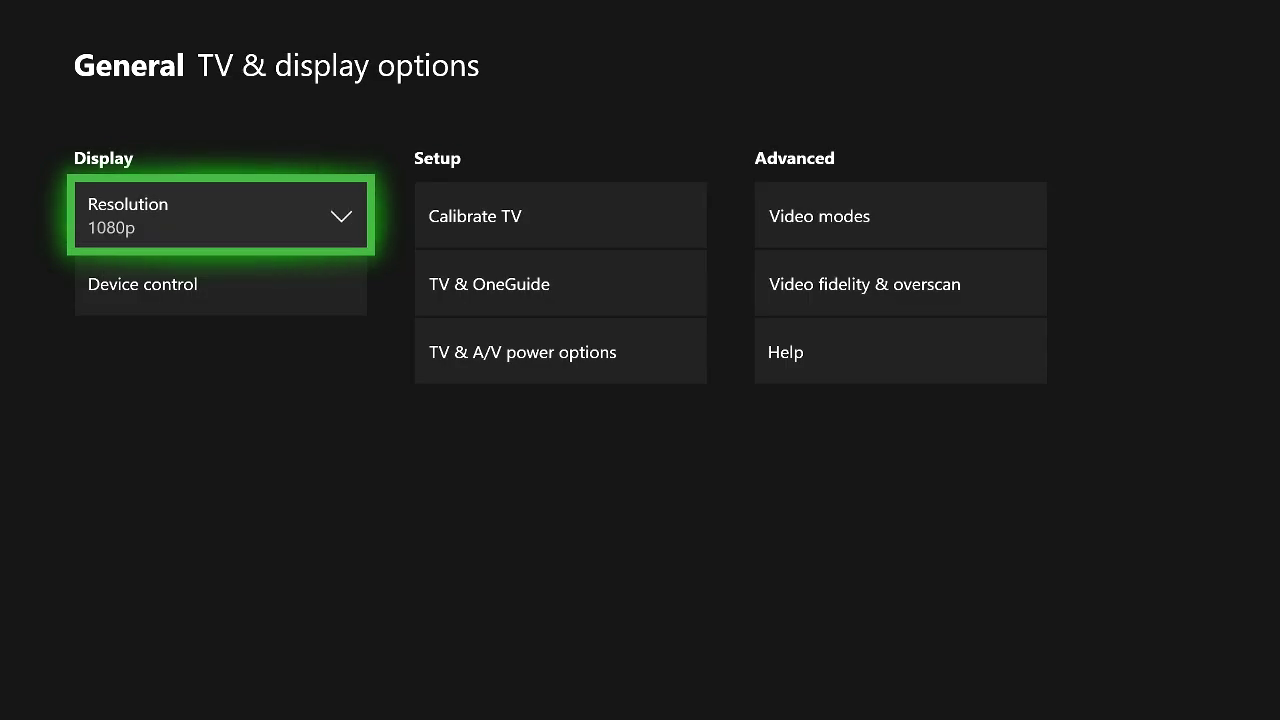
key(Down)
Open Video fidelity & overscan and leave the display override on Auto-detect
key(Right)
key(Down)
key(Right)
key(Up)
key(Up)
key(Down)
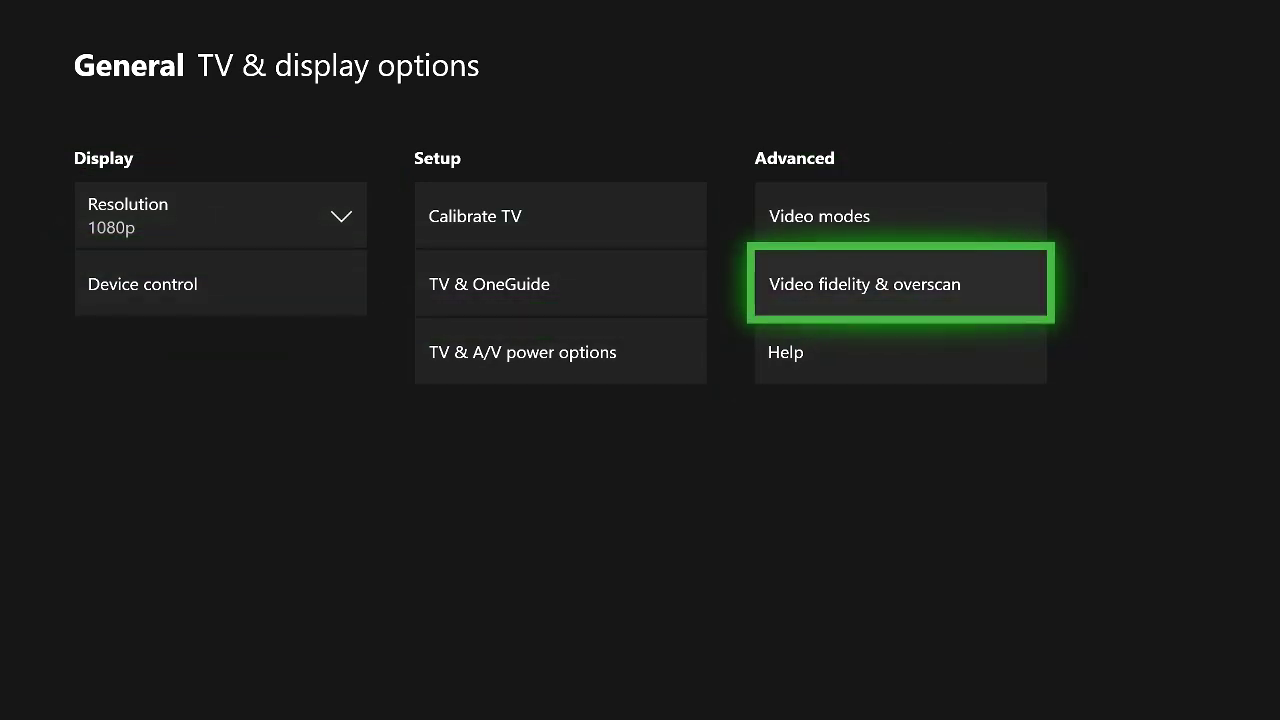
key(Return)
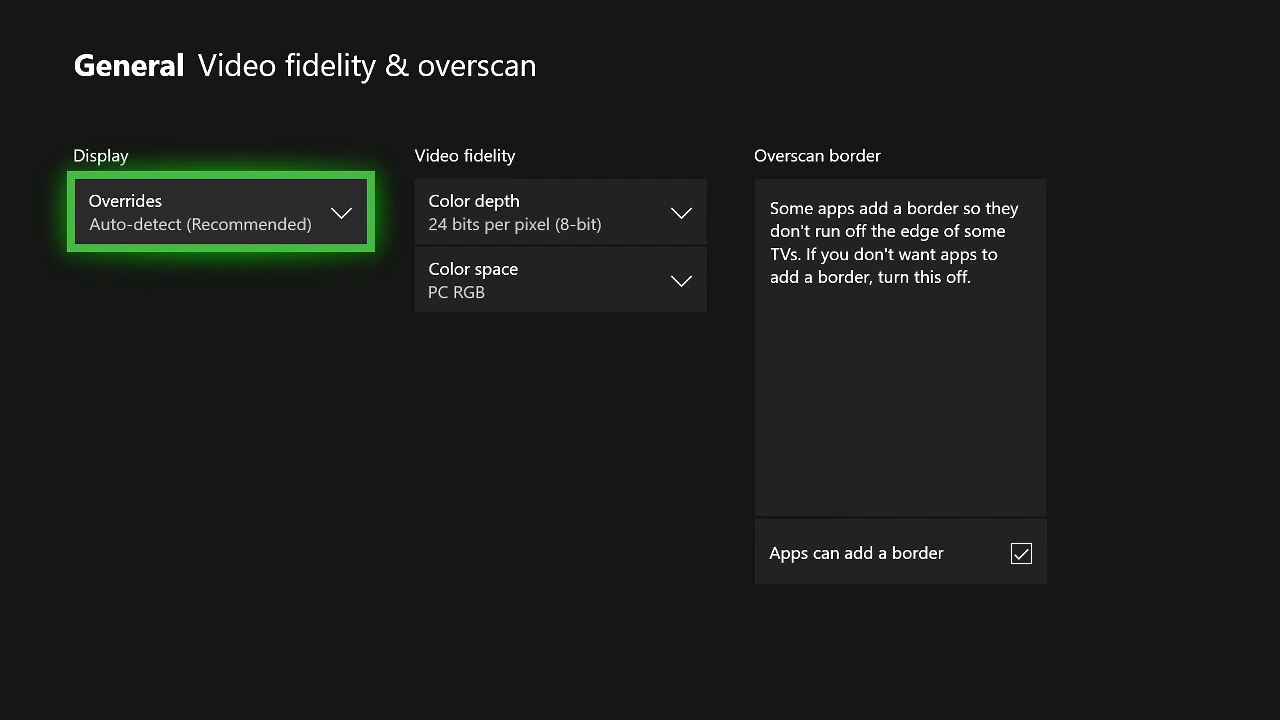
key(Return)
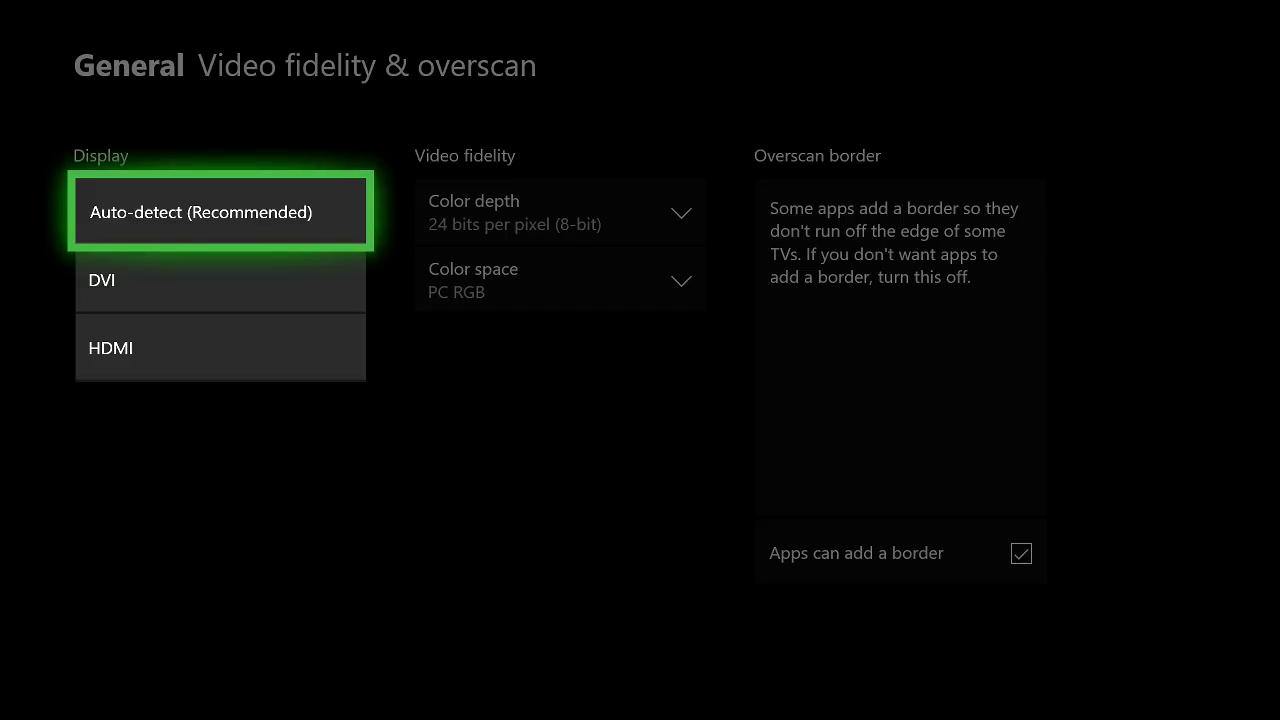
key(Return)
Choose 36 bits per pixel (12-bit) in the Color depth dropdown
key(Right)
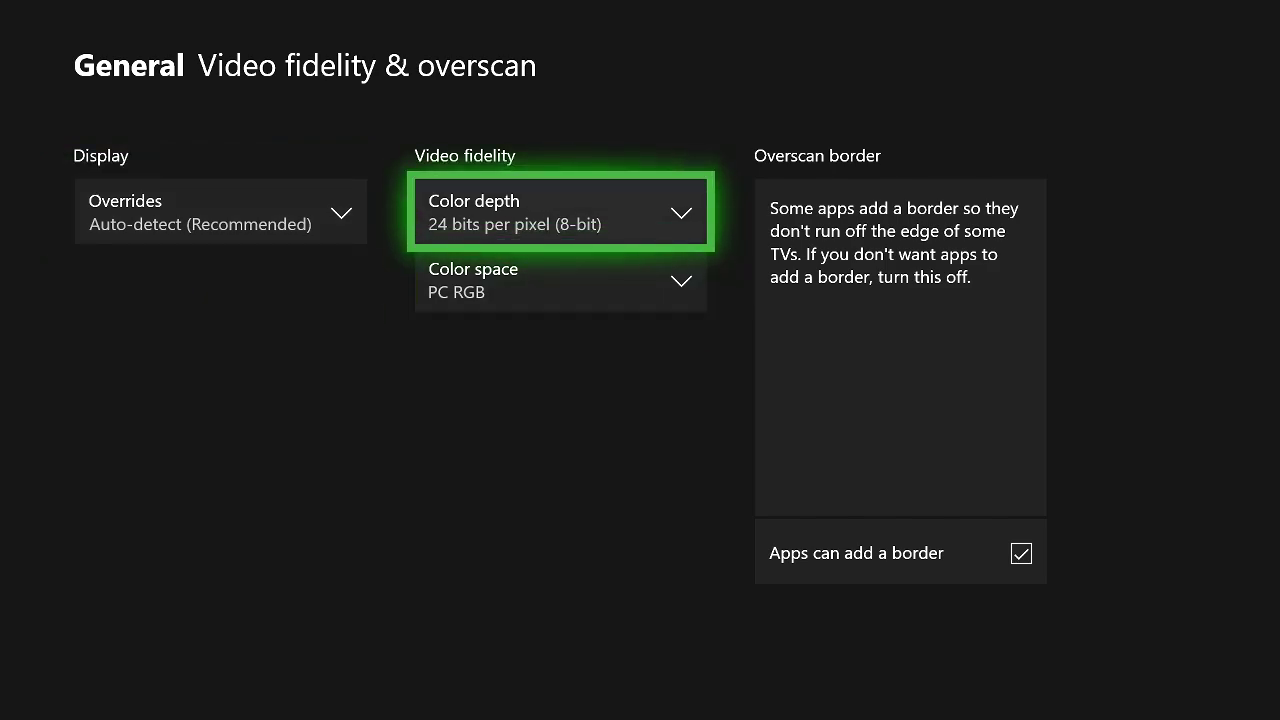
key(Return)
key(Down)
key(Up)
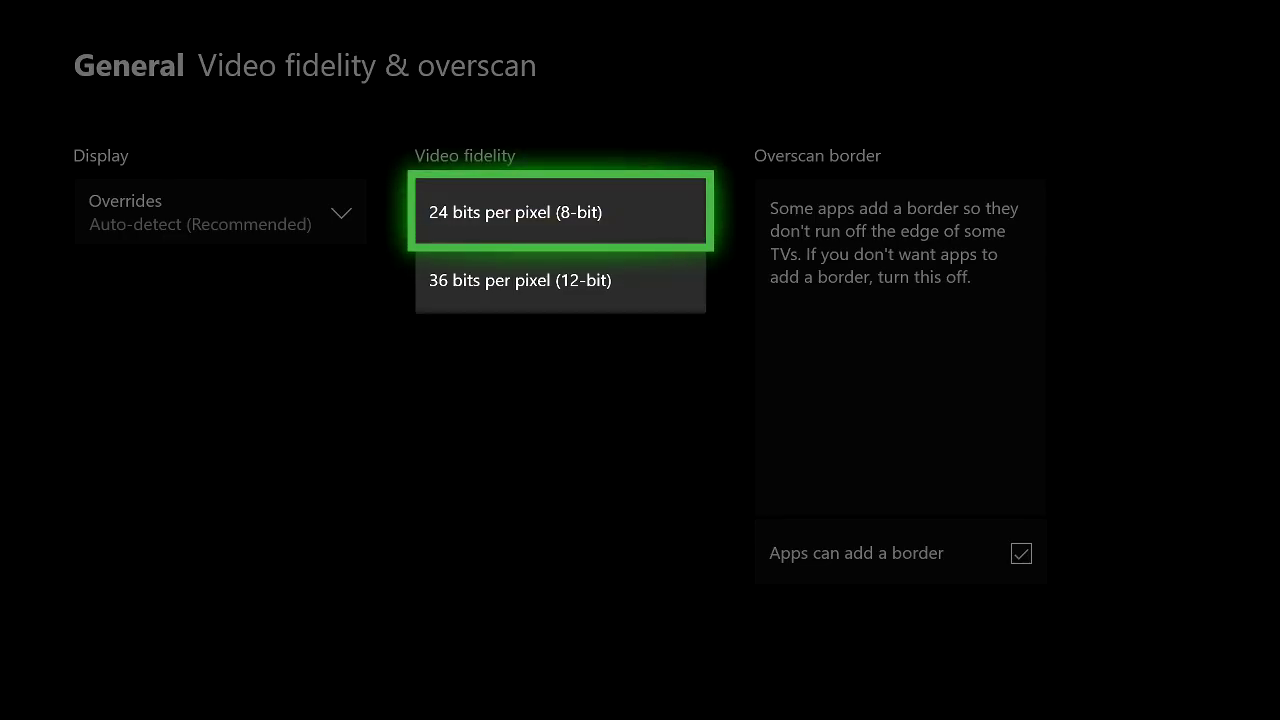
key(Down)
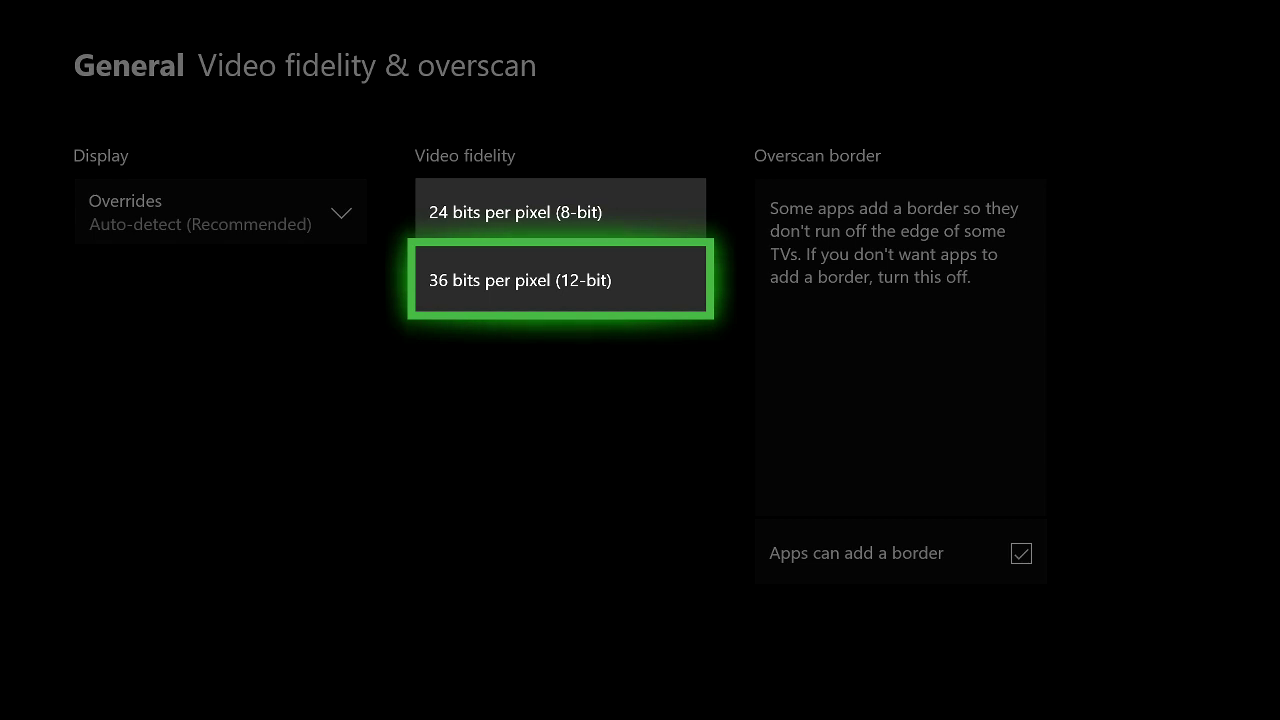
key(Return)
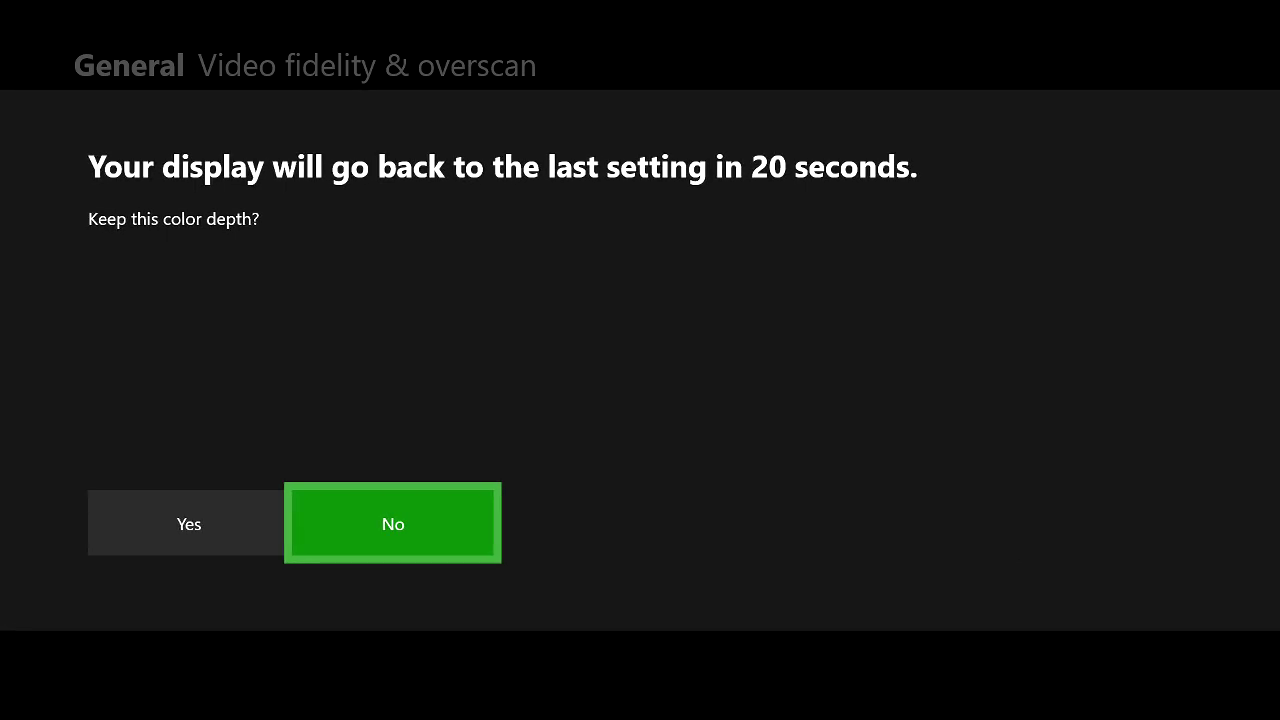
Confirm keeping the 36 bits per pixel (12-bit) colour depth
key(Left)
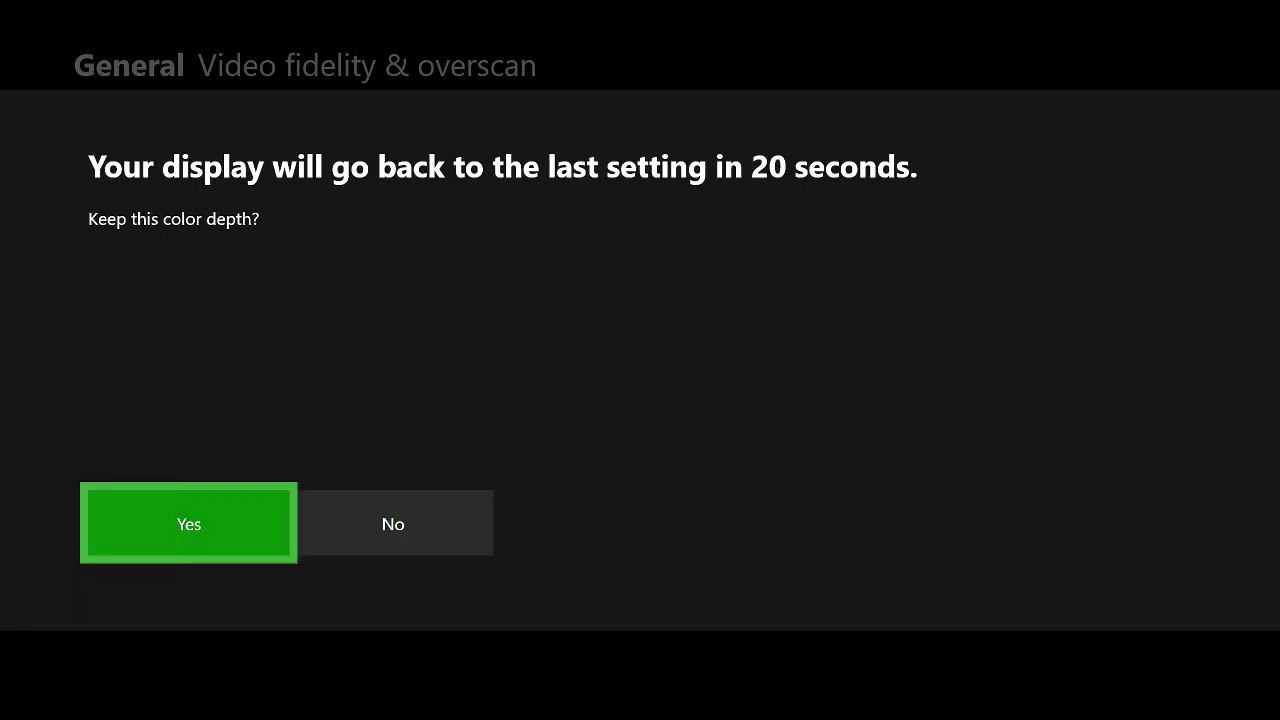
key(Return)
key(Down)
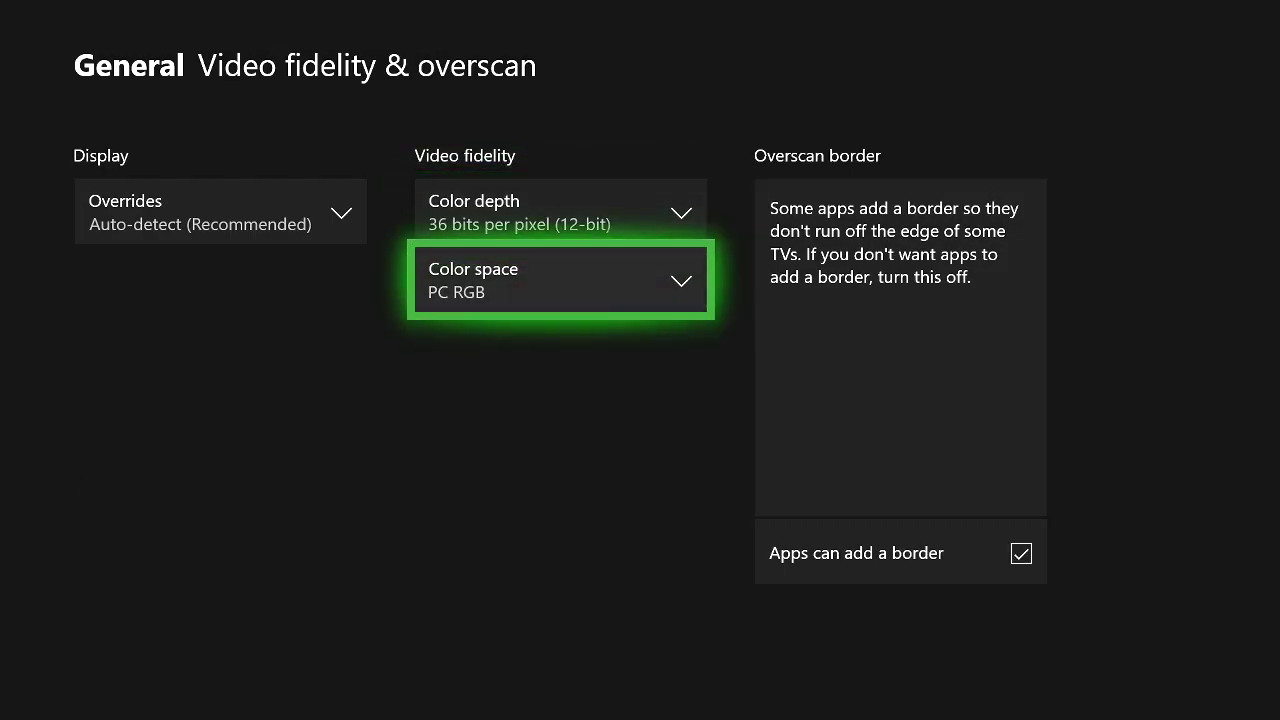
key(Up)
key(Down)
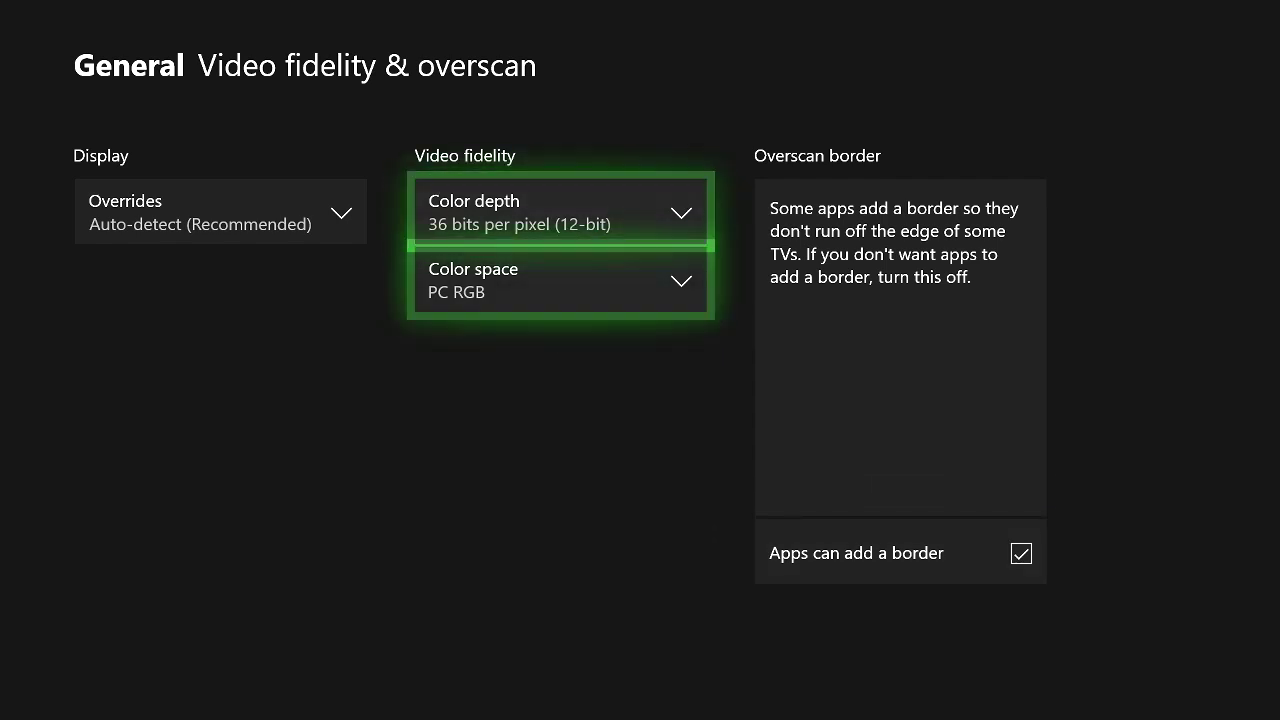
Keep PC RGB as the colour space
key(Return)
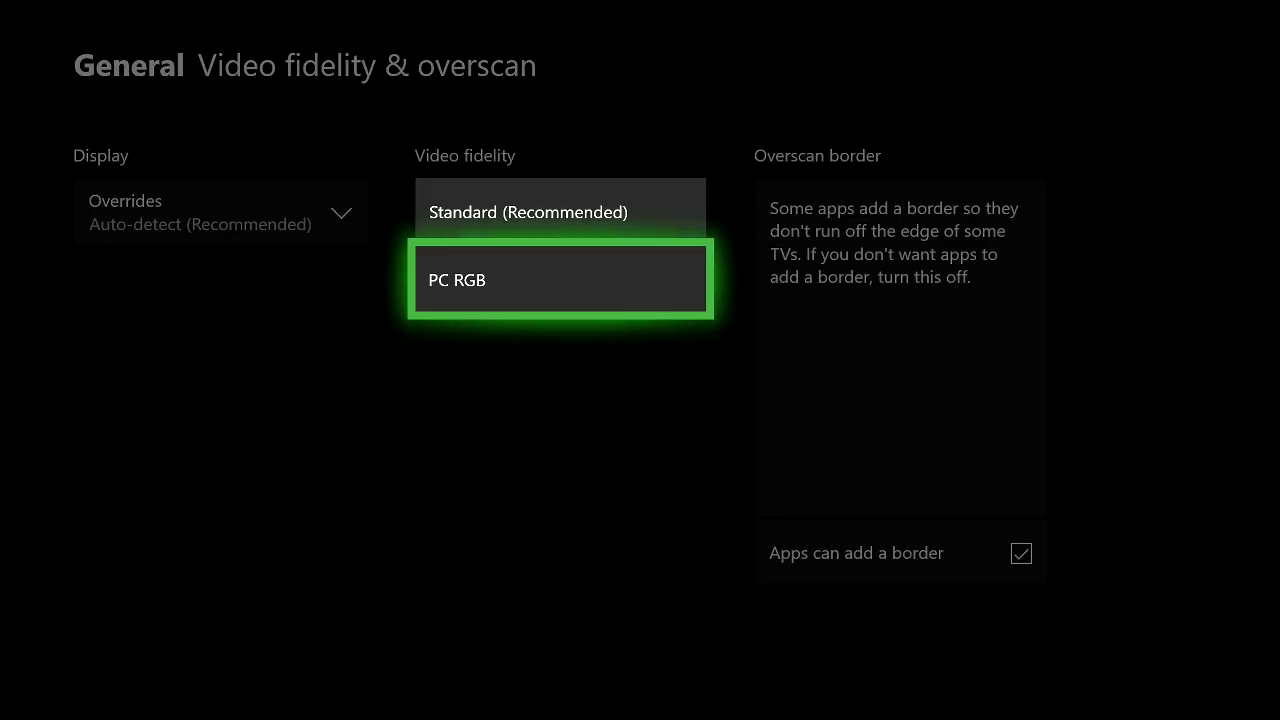
key(Up)
key(Down)
key(Up)
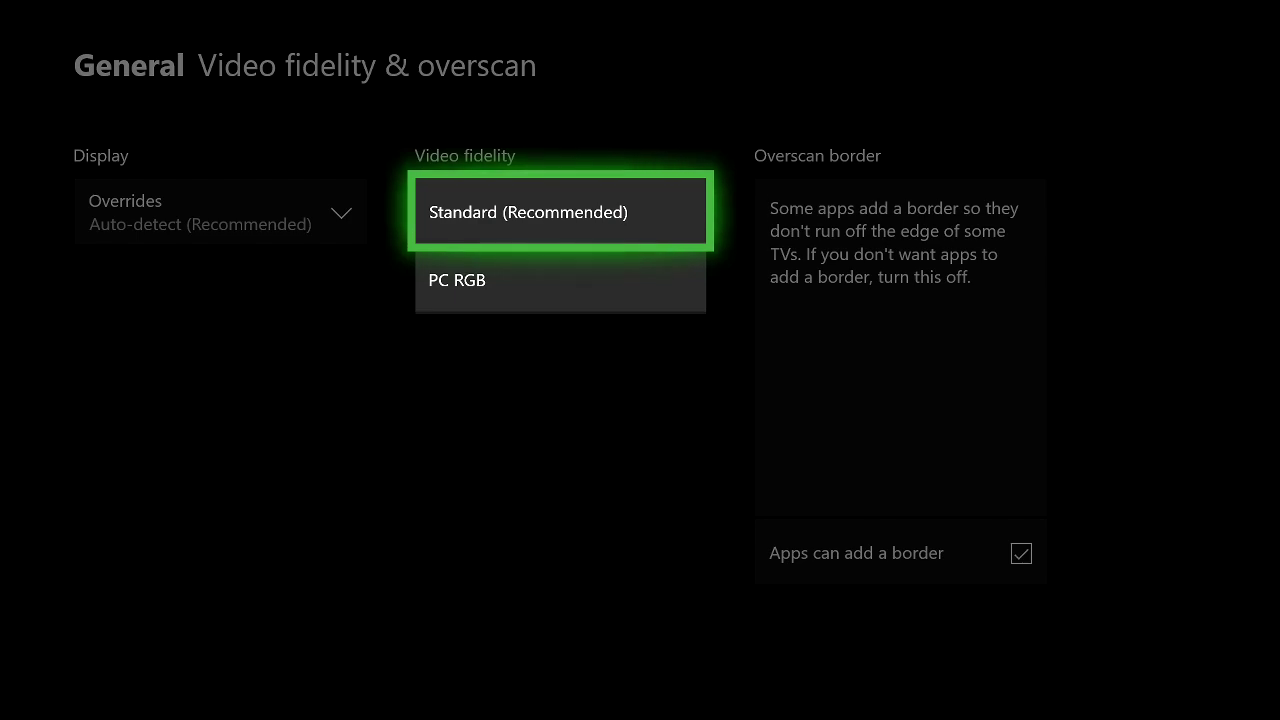
key(Down)
key(Up)
key(Down)
key(Return)
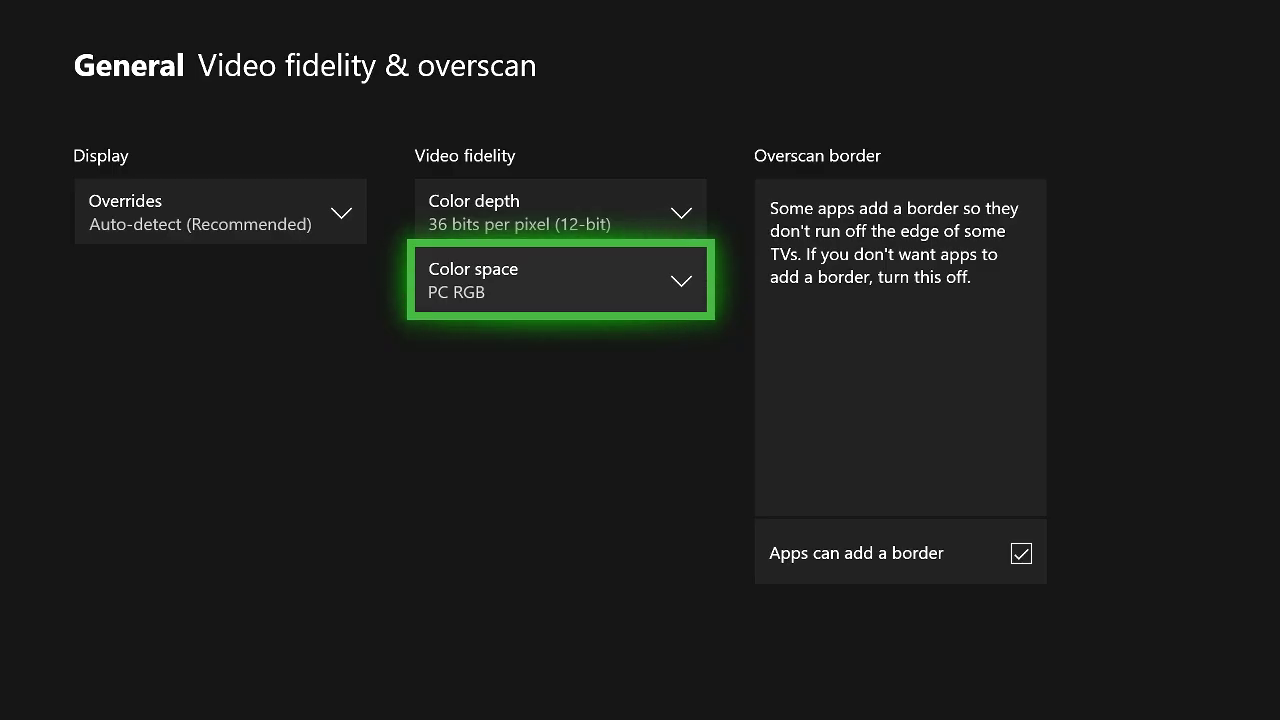
key(Up)
key(Down)
Review the video fidelity settings and return to TV & display options
key(Right)
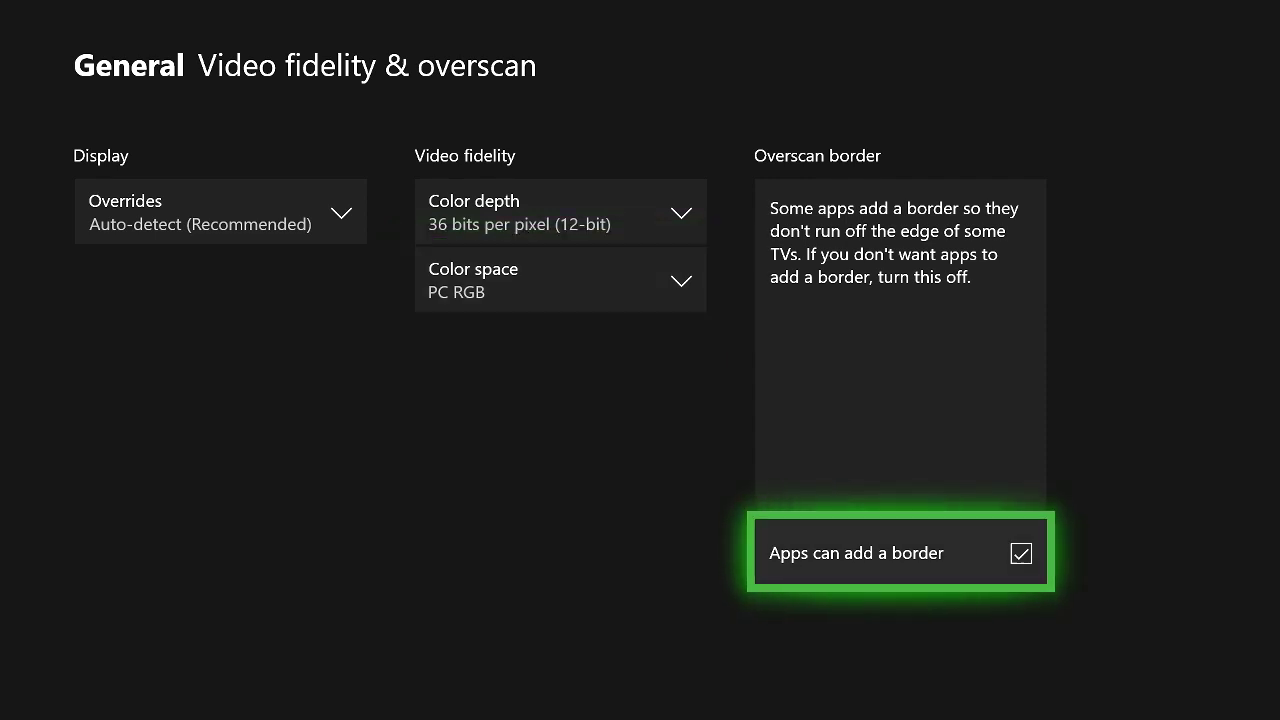
key(Left)
key(Left)
key(Right)
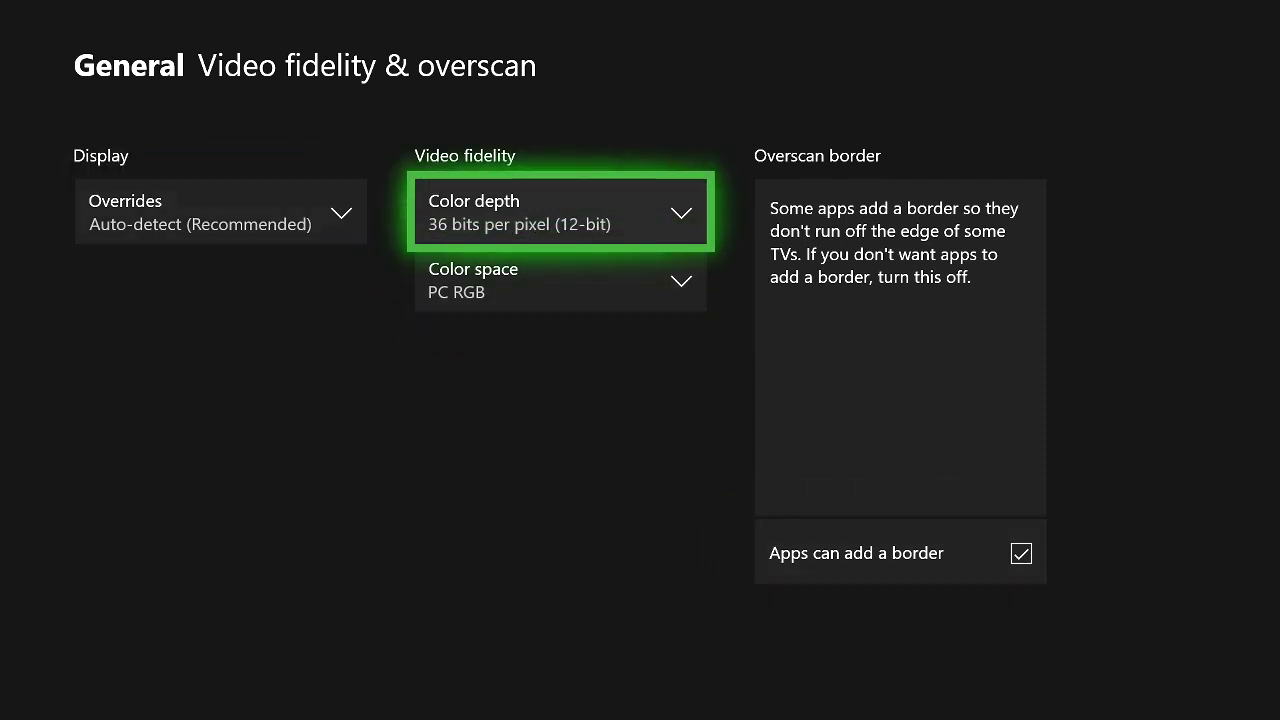
key(Down)
key(Up)
key(Left)
key(Escape)
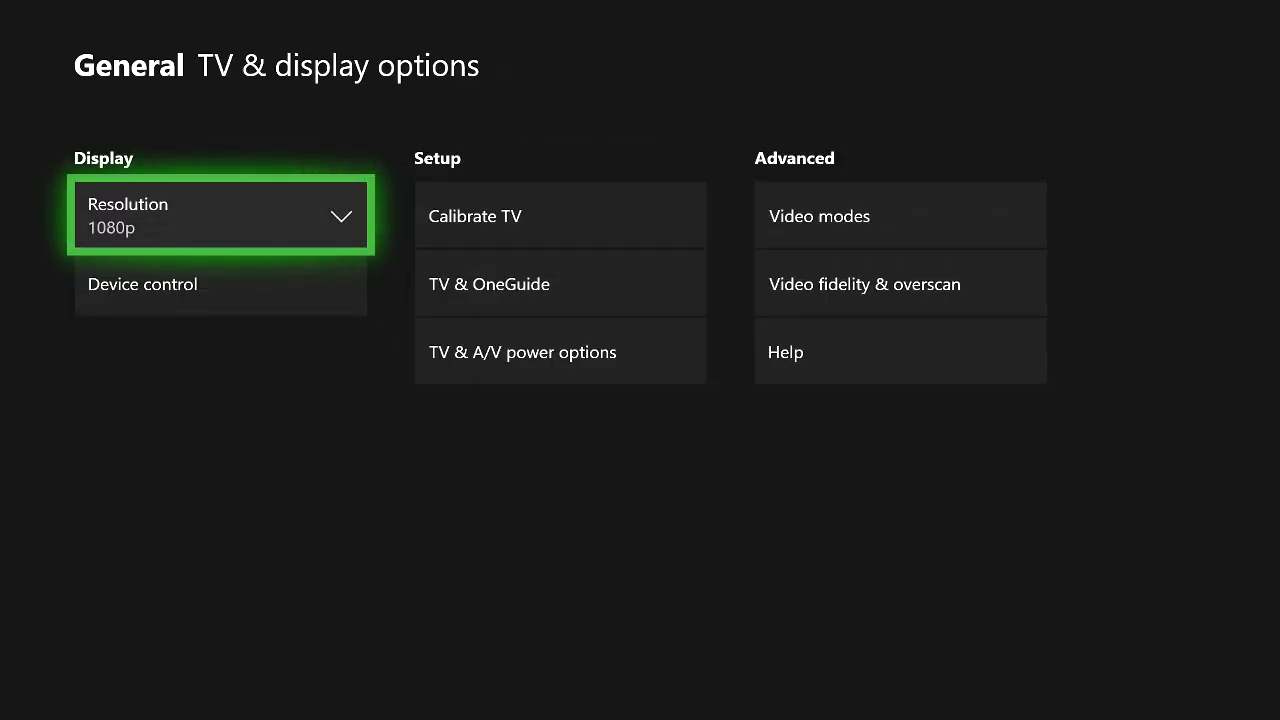